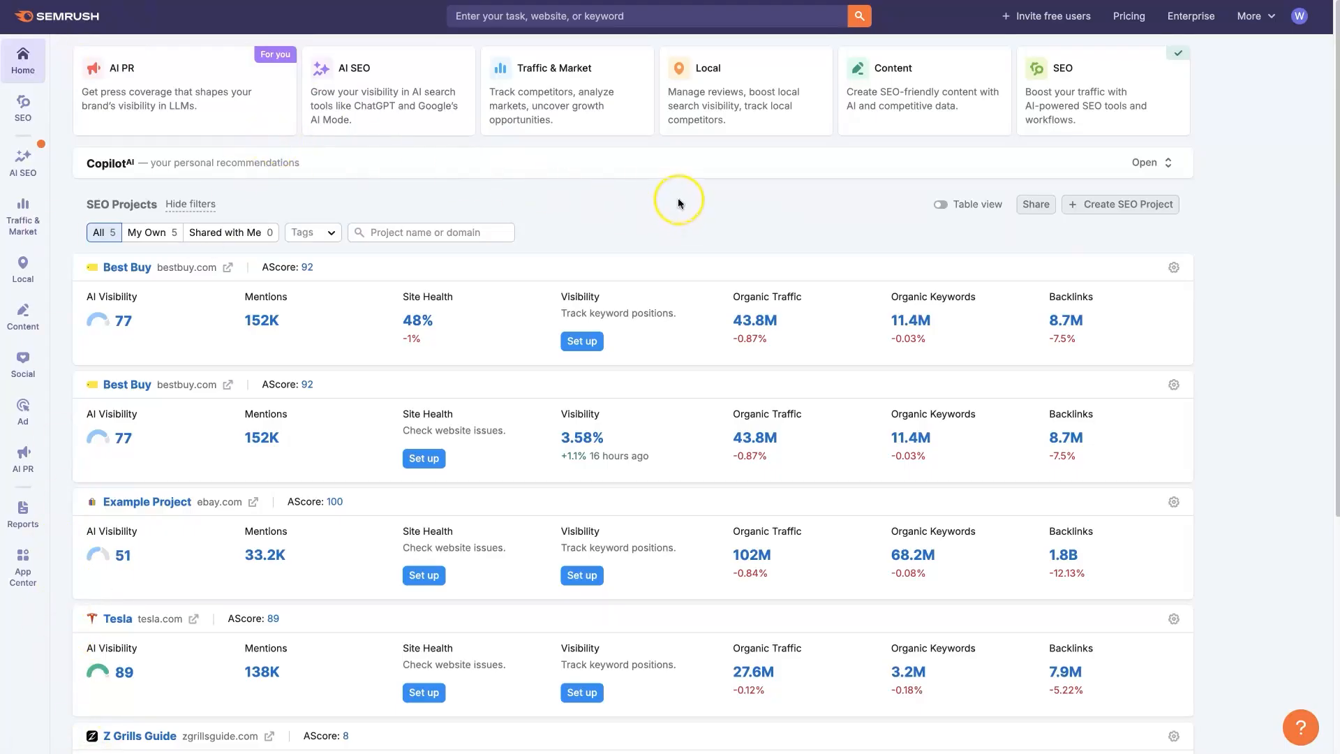
- Look up bestbuy.com as a root domain and open its backlinks report in a new browser tab
{"action": "left_click", "coordinate": [478, 16]}
{"action": "left_click", "coordinate": [500, 47]}
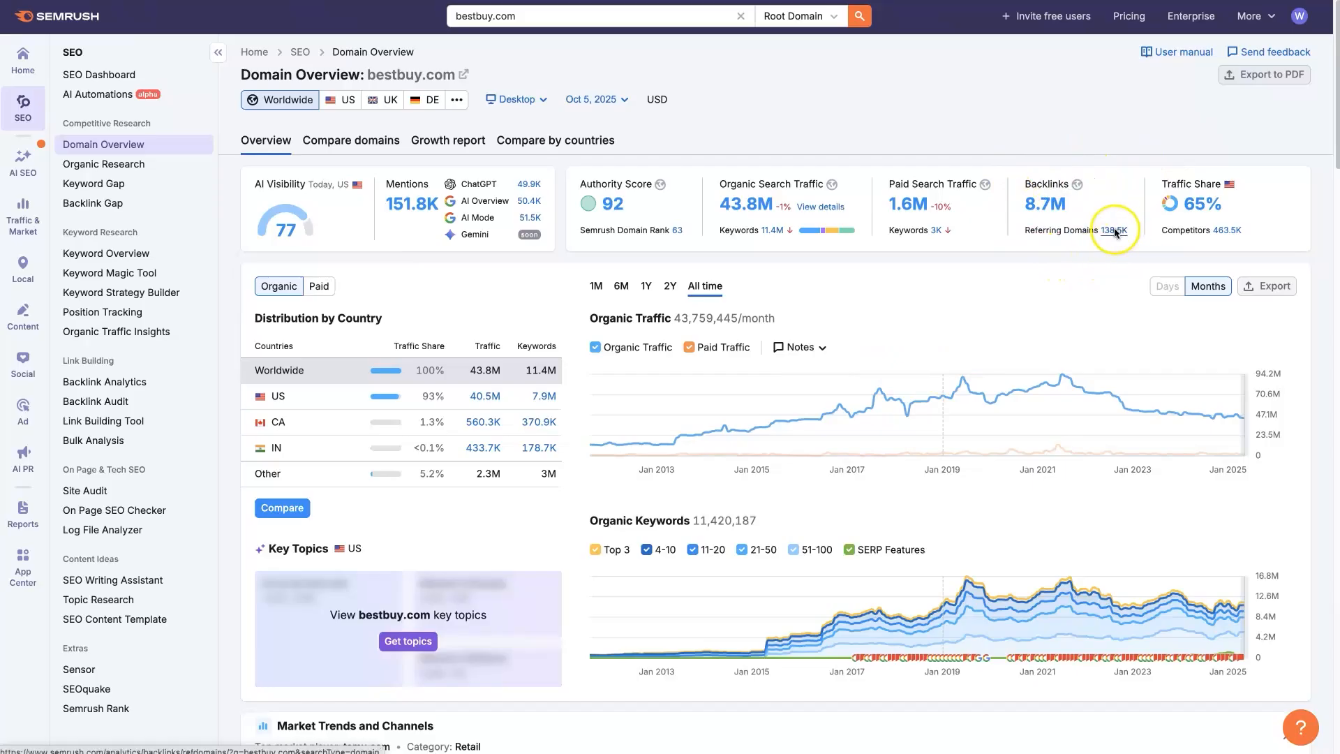
{"action": "right_click", "coordinate": [1043, 206]}
{"action": "left_click", "coordinate": [1038, 129]}
{"action": "right_click", "coordinate": [1056, 206]}
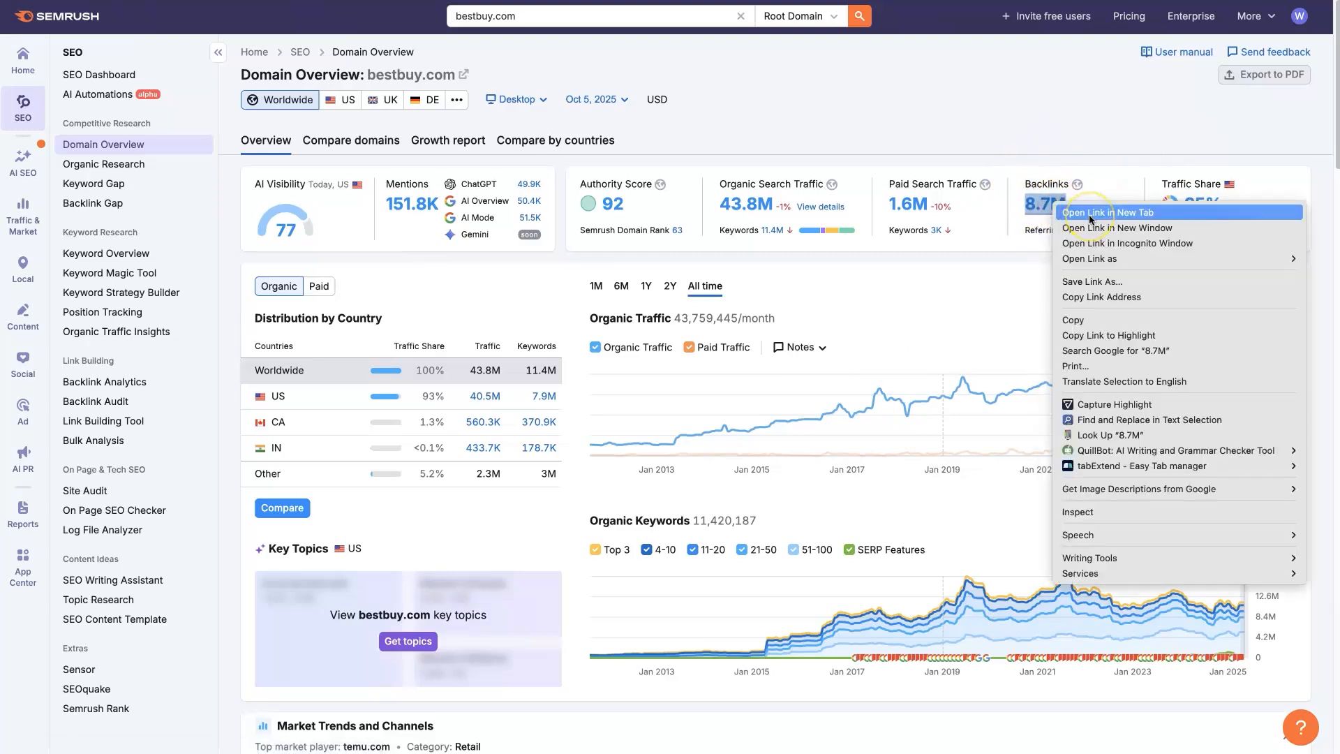
{"action": "left_click", "coordinate": [1091, 212]}
{"action": "left_click", "coordinate": [1076, 130]}
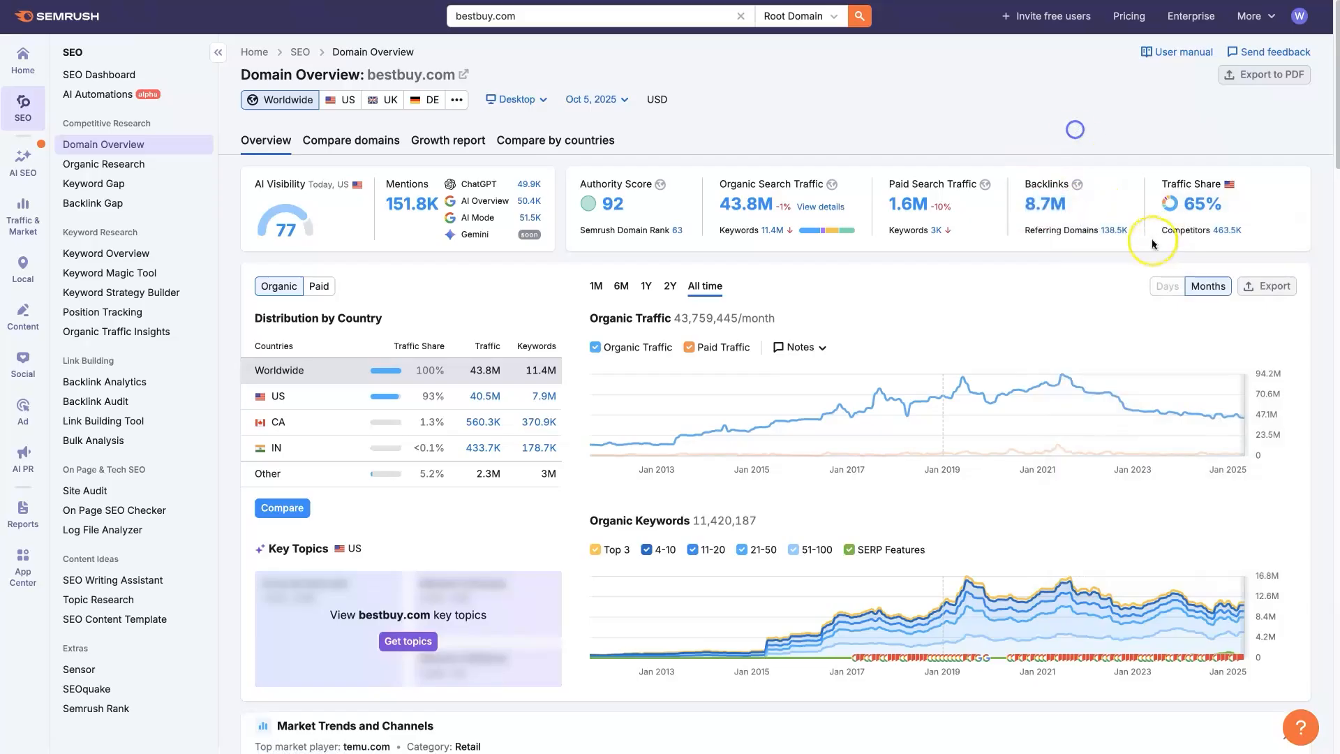
{"action": "right_click", "coordinate": [1119, 232]}
{"action": "left_click", "coordinate": [981, 96]}
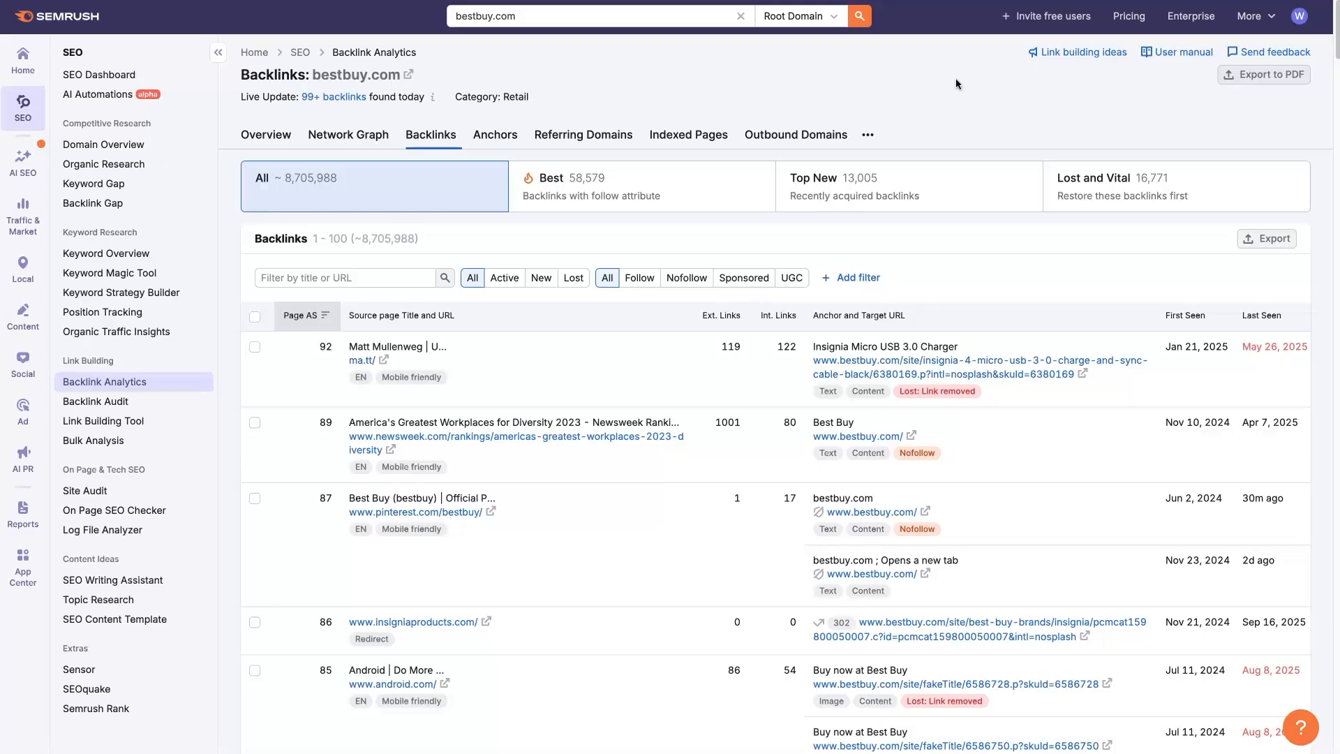
- Look through the additional filter types offered for the backlinks list
{"action": "left_click", "coordinate": [849, 278]}
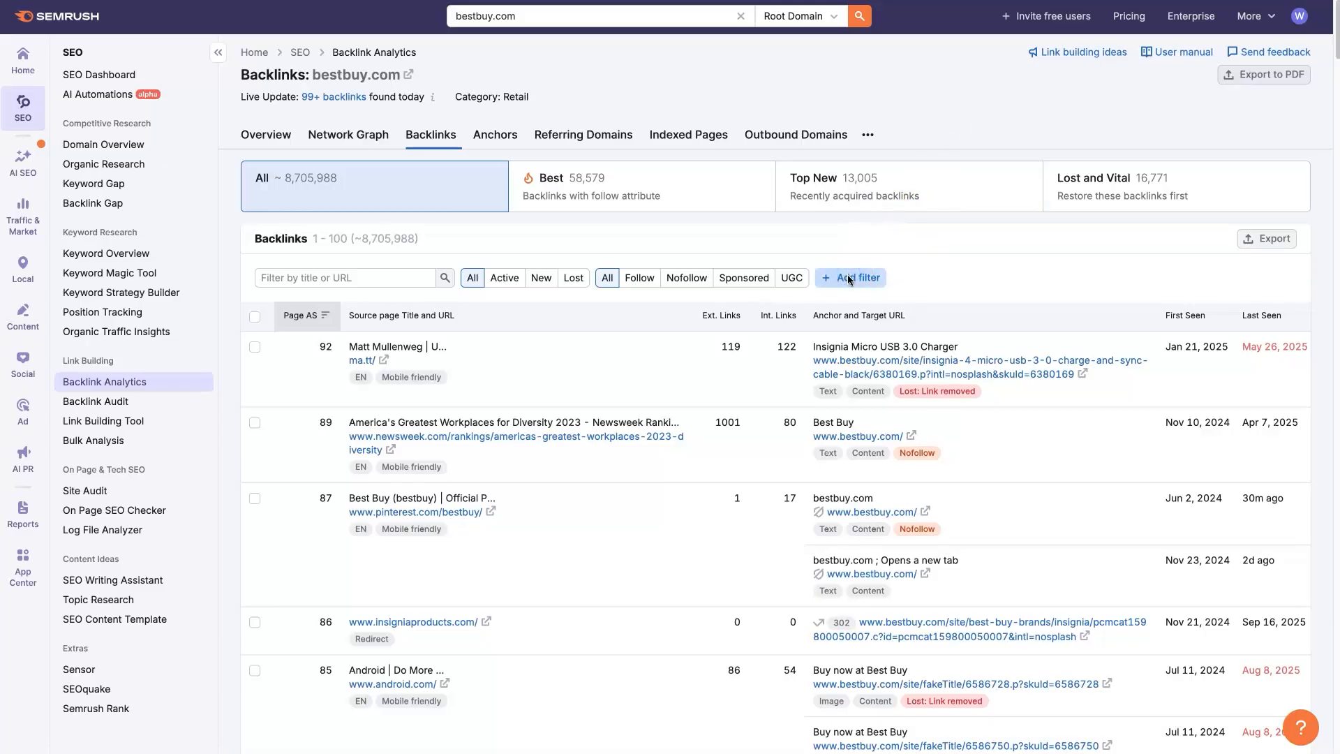
{"action": "scroll", "coordinate": [884, 351], "scroll_direction": "down", "scroll_amount": 2}
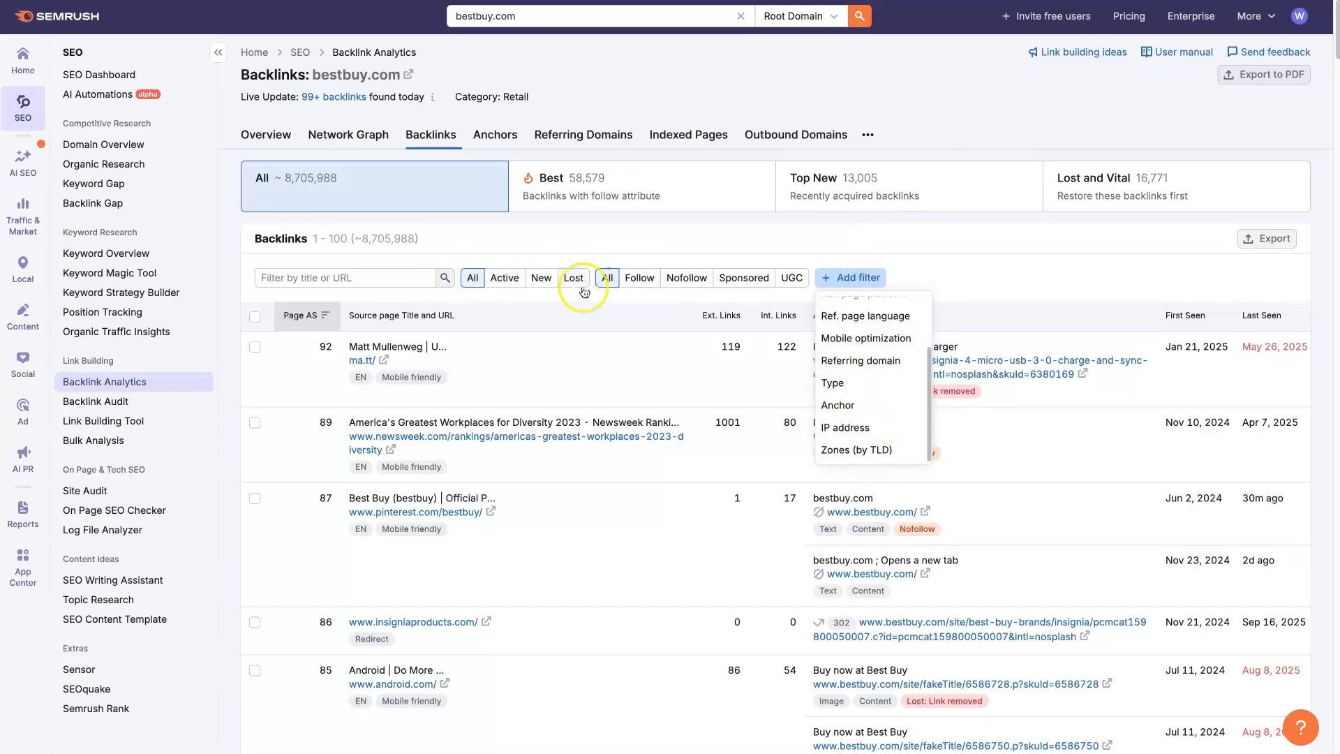
{"action": "scroll", "coordinate": [877, 433], "scroll_direction": "up", "scroll_amount": 2}
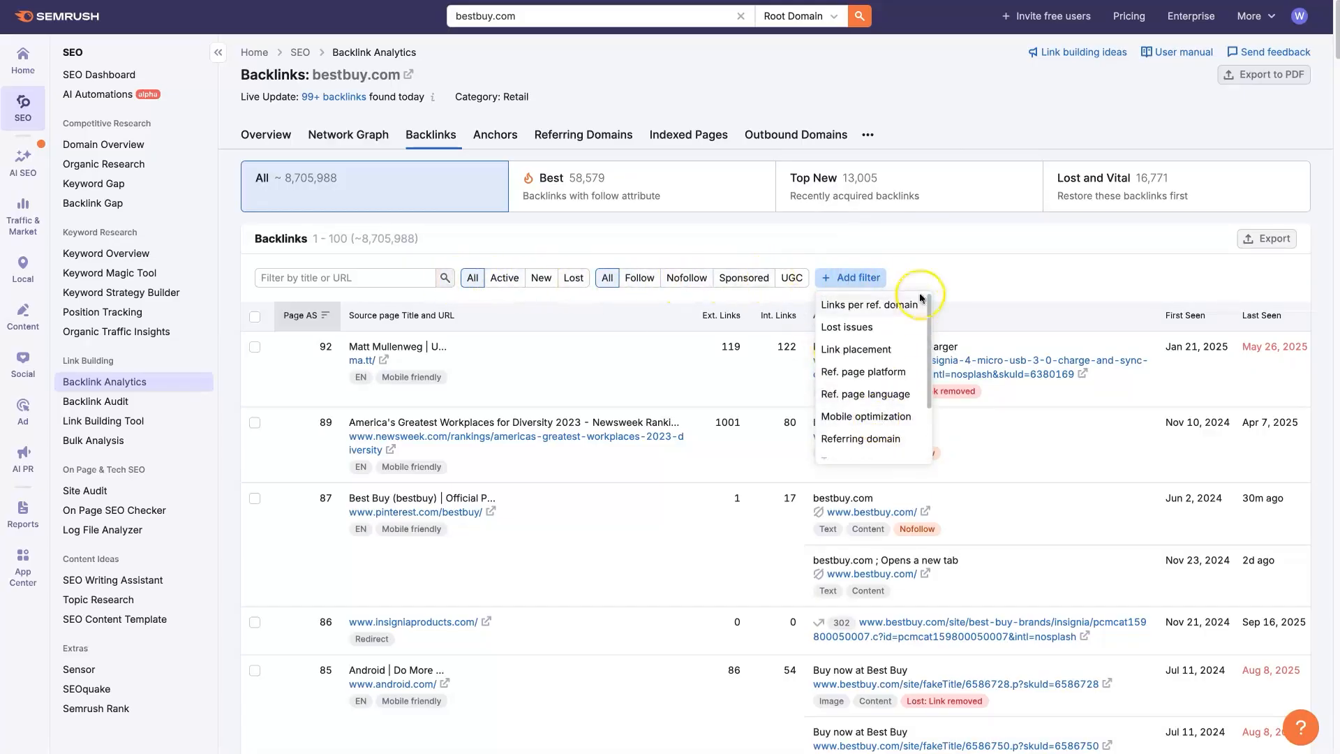
{"action": "left_click", "coordinate": [929, 250]}
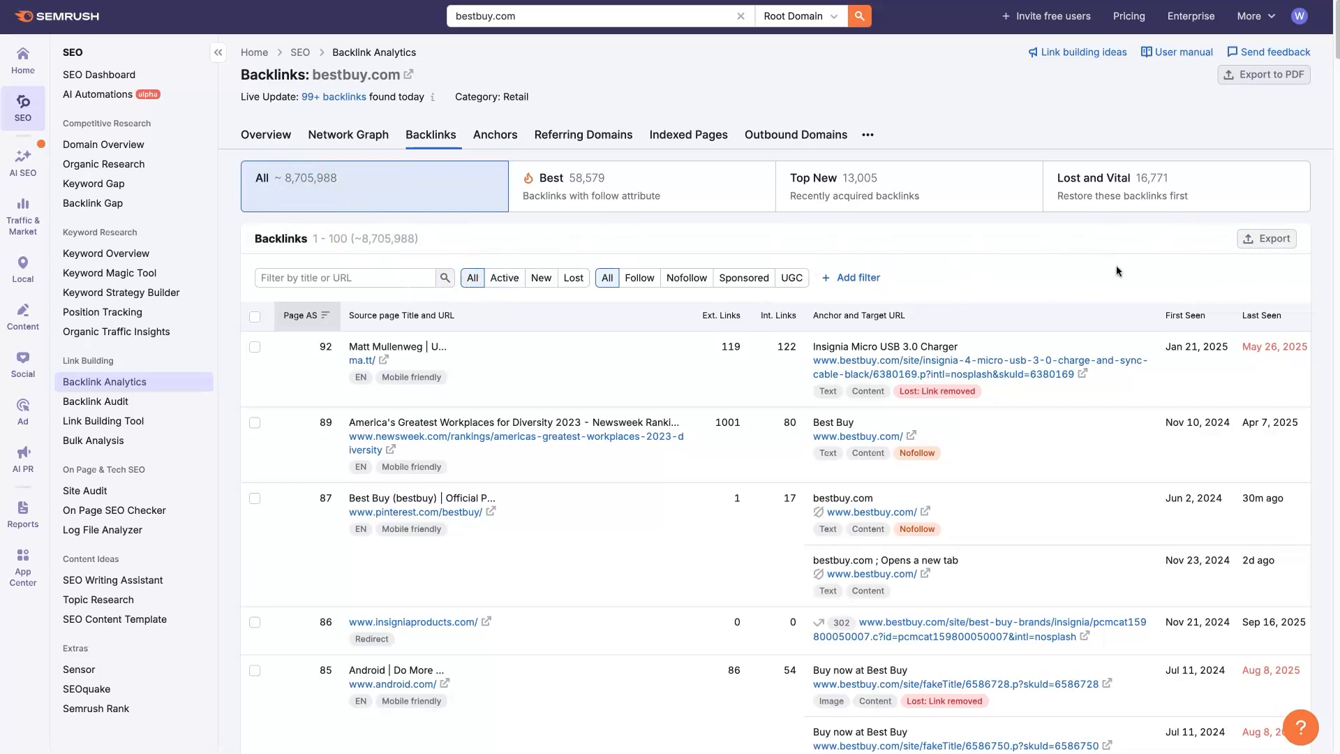
{"action": "left_click", "coordinate": [1013, 249]}
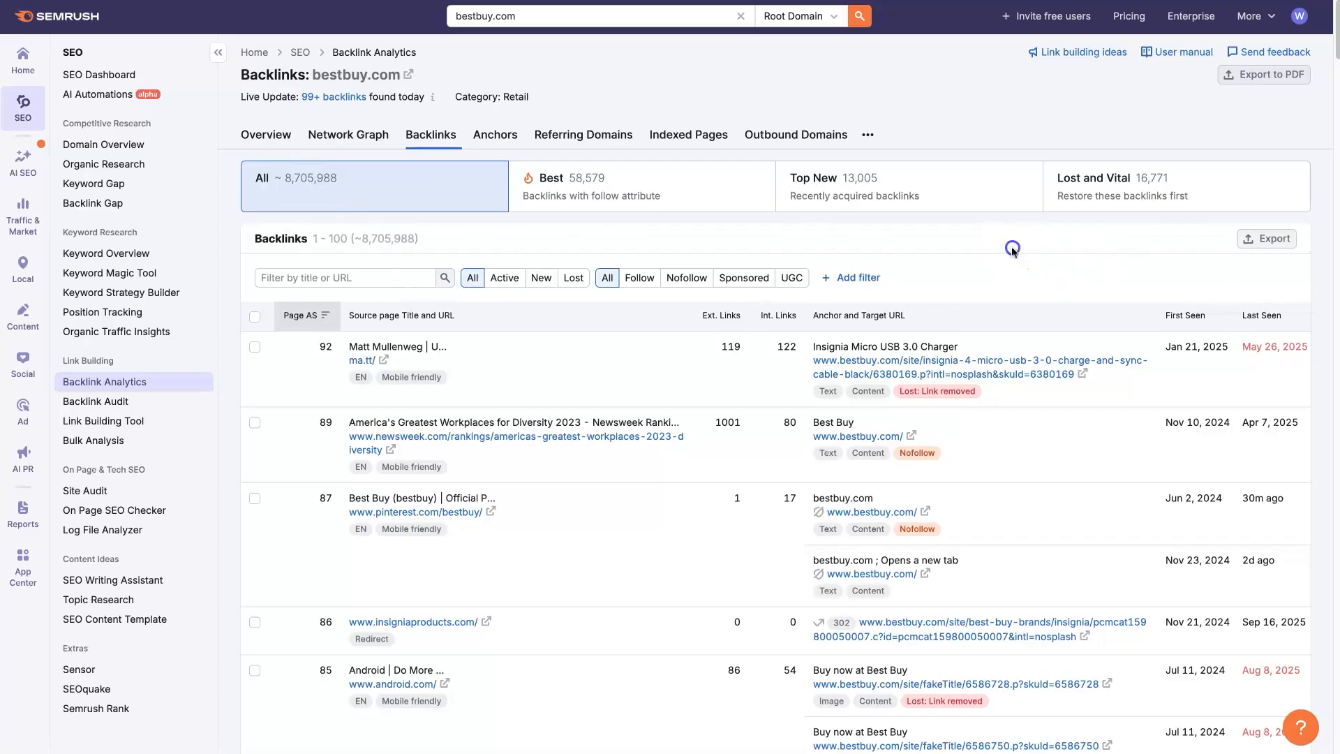
- Filter the backlinks list to active links with the follow attribute
{"action": "left_click", "coordinate": [504, 287]}
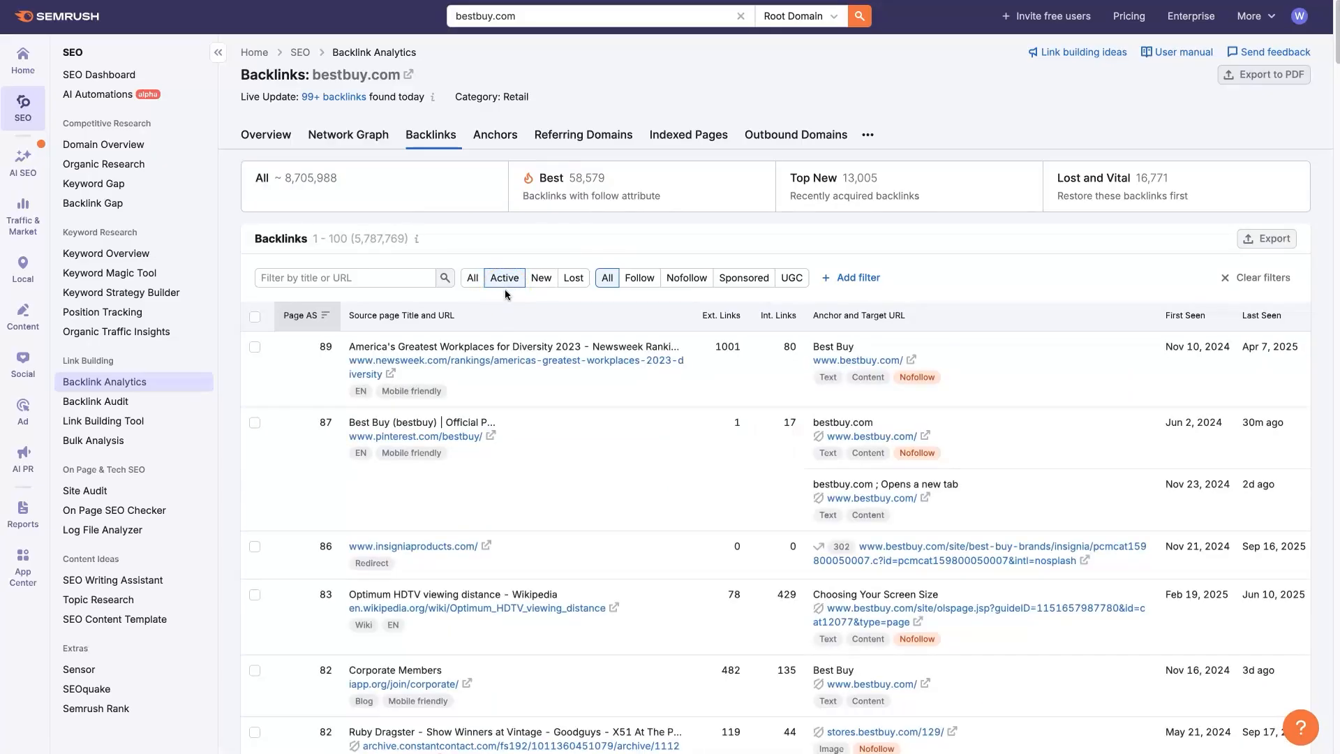
{"action": "left_click", "coordinate": [393, 241]}
{"action": "left_click_drag", "start_coordinate": [353, 239], "coordinate": [393, 241]}
{"action": "left_click", "coordinate": [457, 220]}
{"action": "left_click", "coordinate": [640, 279]}
{"action": "left_click", "coordinate": [646, 281]}
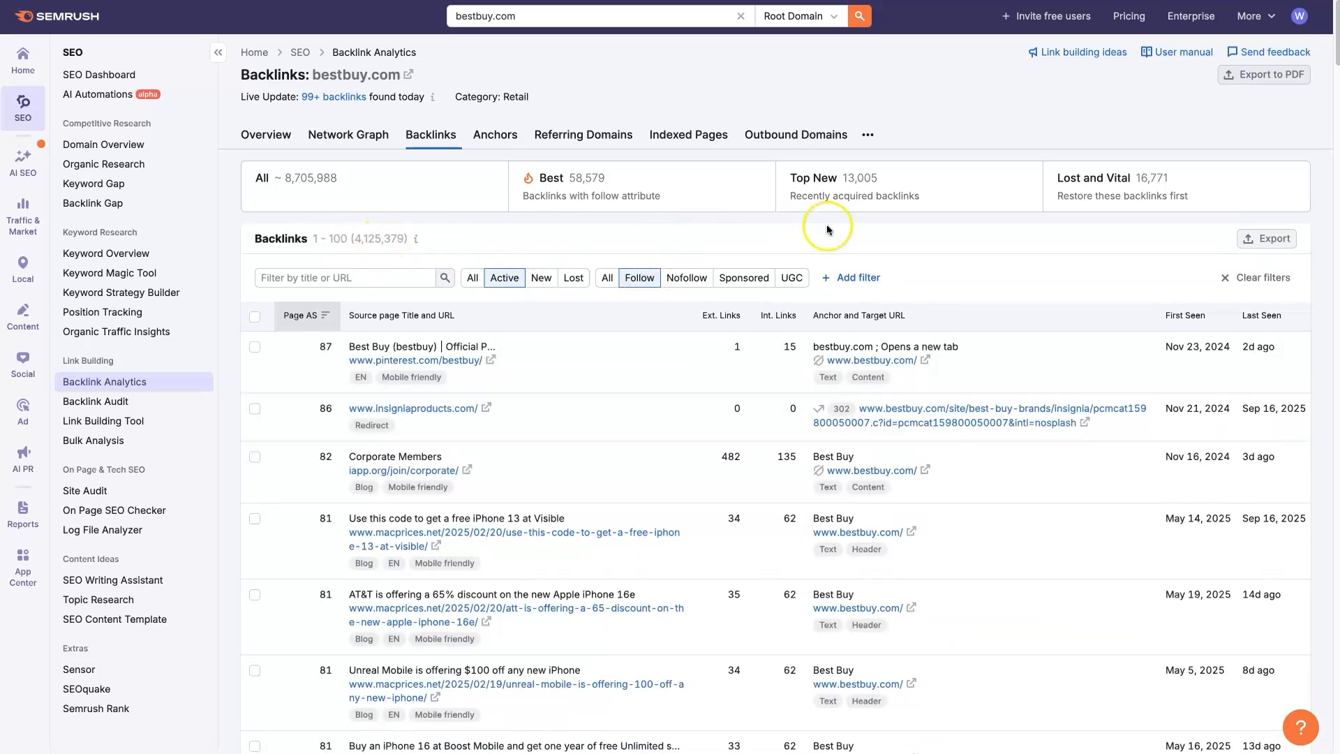
- Add and apply an anchor filter that includes anchors containing "apple"
{"action": "left_click", "coordinate": [852, 278]}
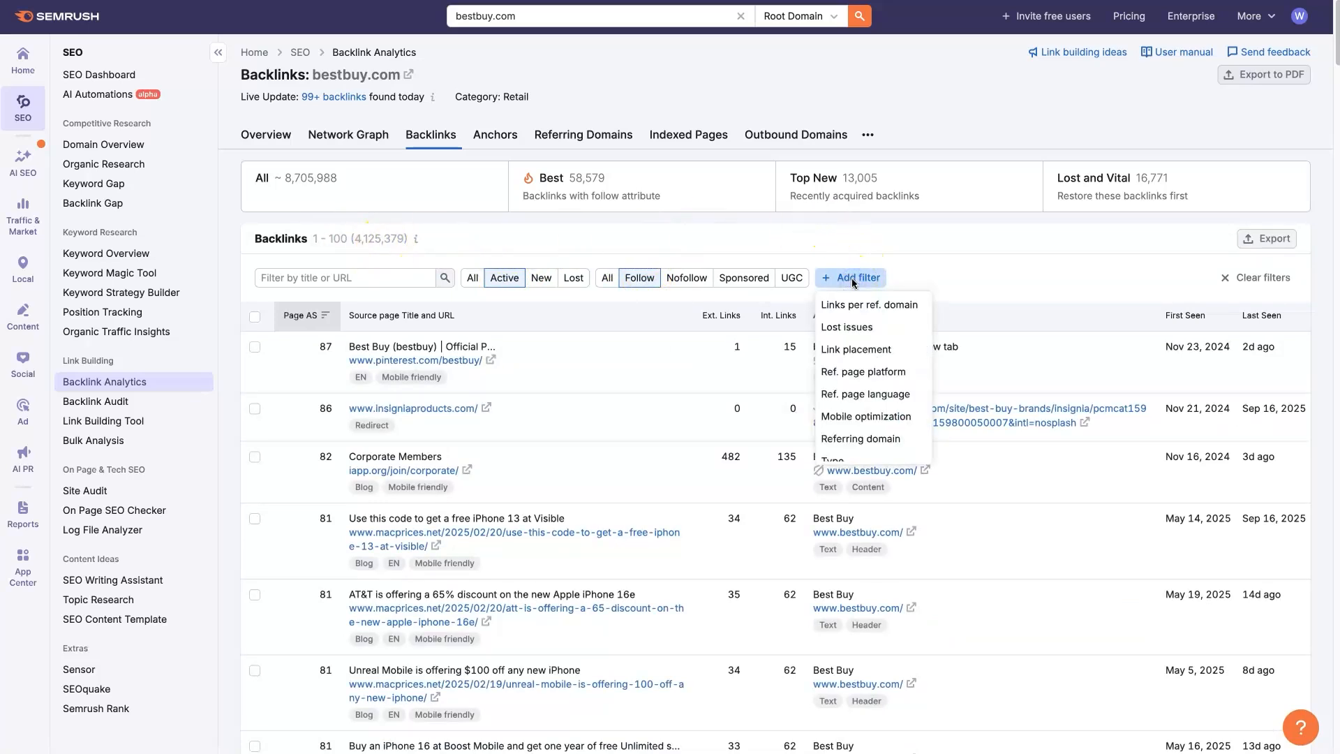
{"action": "scroll", "coordinate": [888, 347], "scroll_direction": "down", "scroll_amount": 2}
{"action": "scroll", "coordinate": [890, 356], "scroll_direction": "down", "scroll_amount": 1}
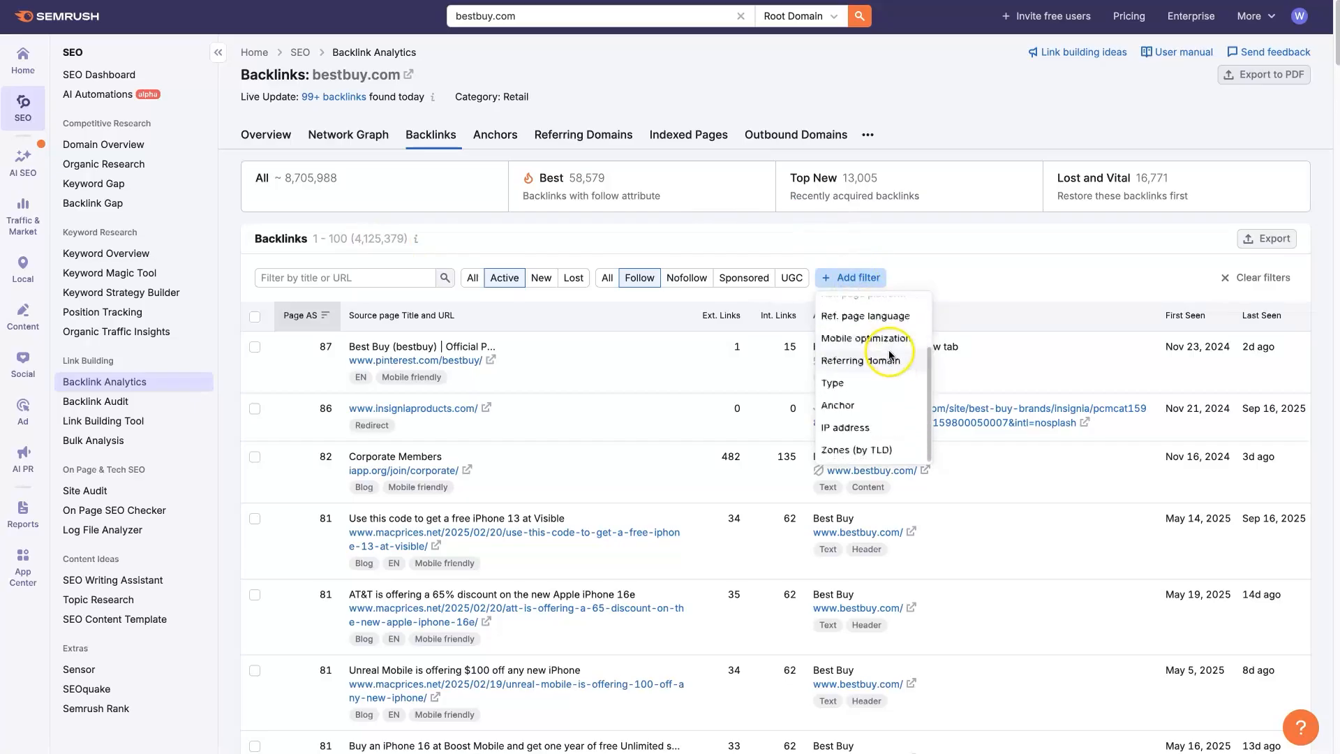
{"action": "left_click", "coordinate": [852, 410]}
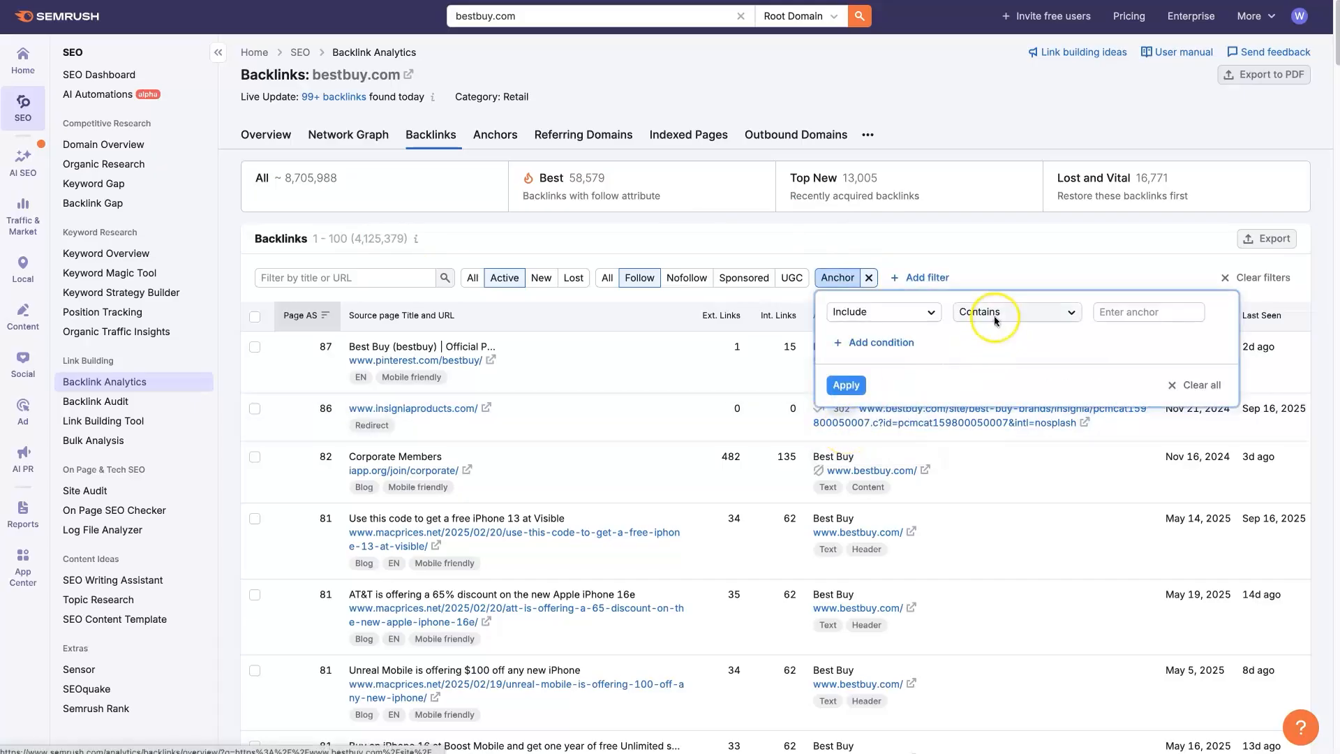
{"action": "left_click", "coordinate": [1131, 314]}
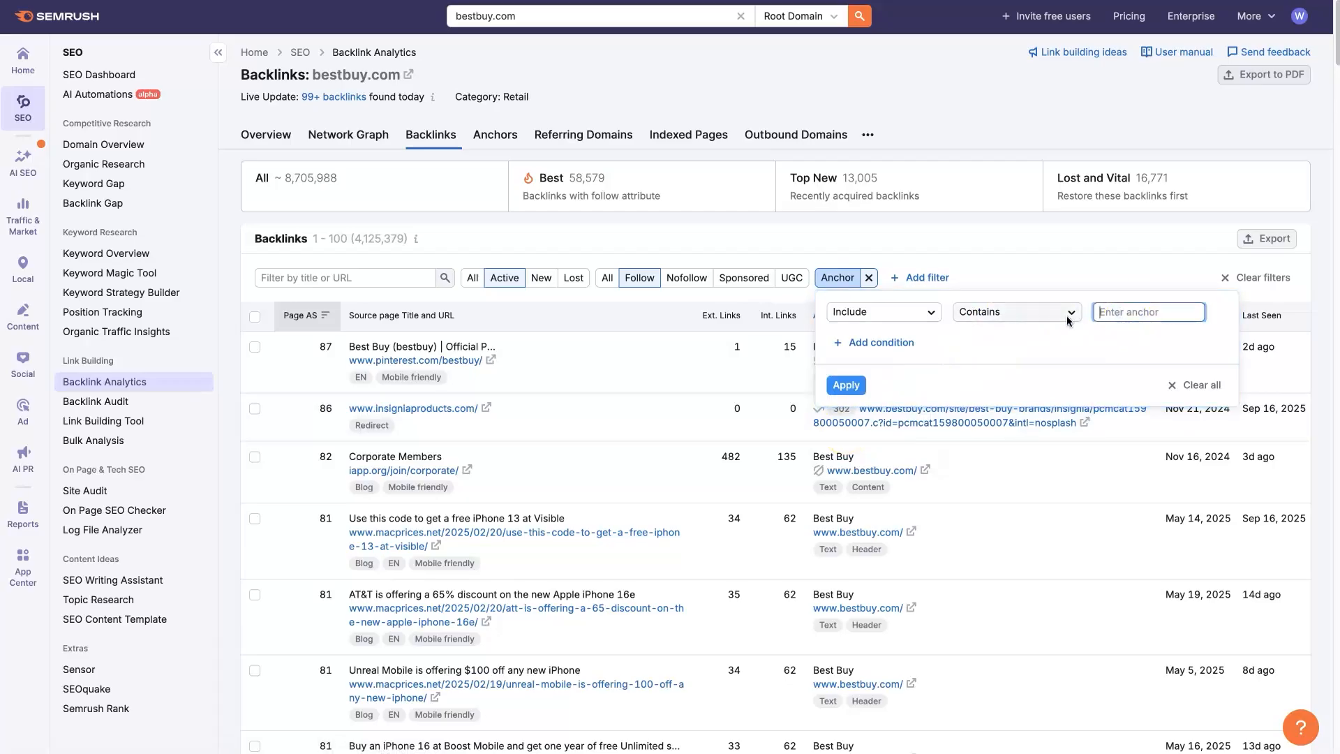
{"action": "type", "text": "apple"}
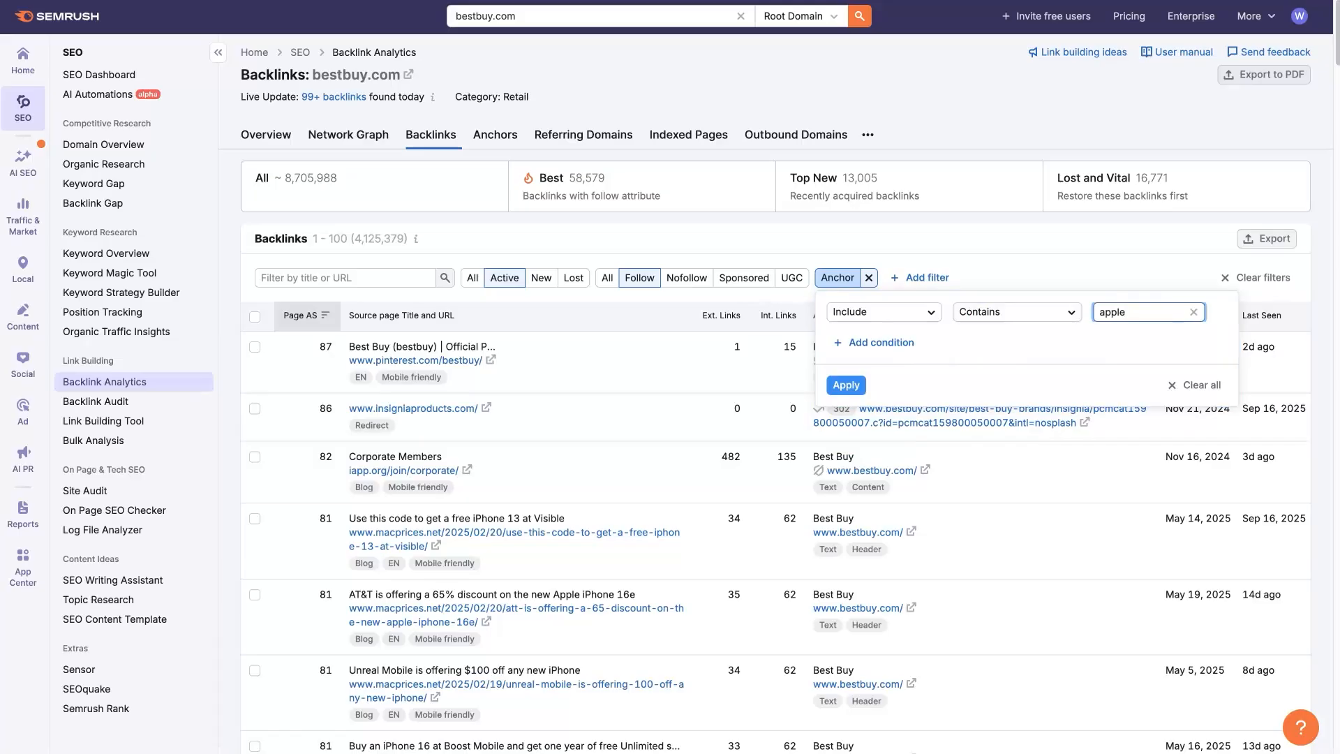
{"action": "left_click", "coordinate": [1070, 338]}
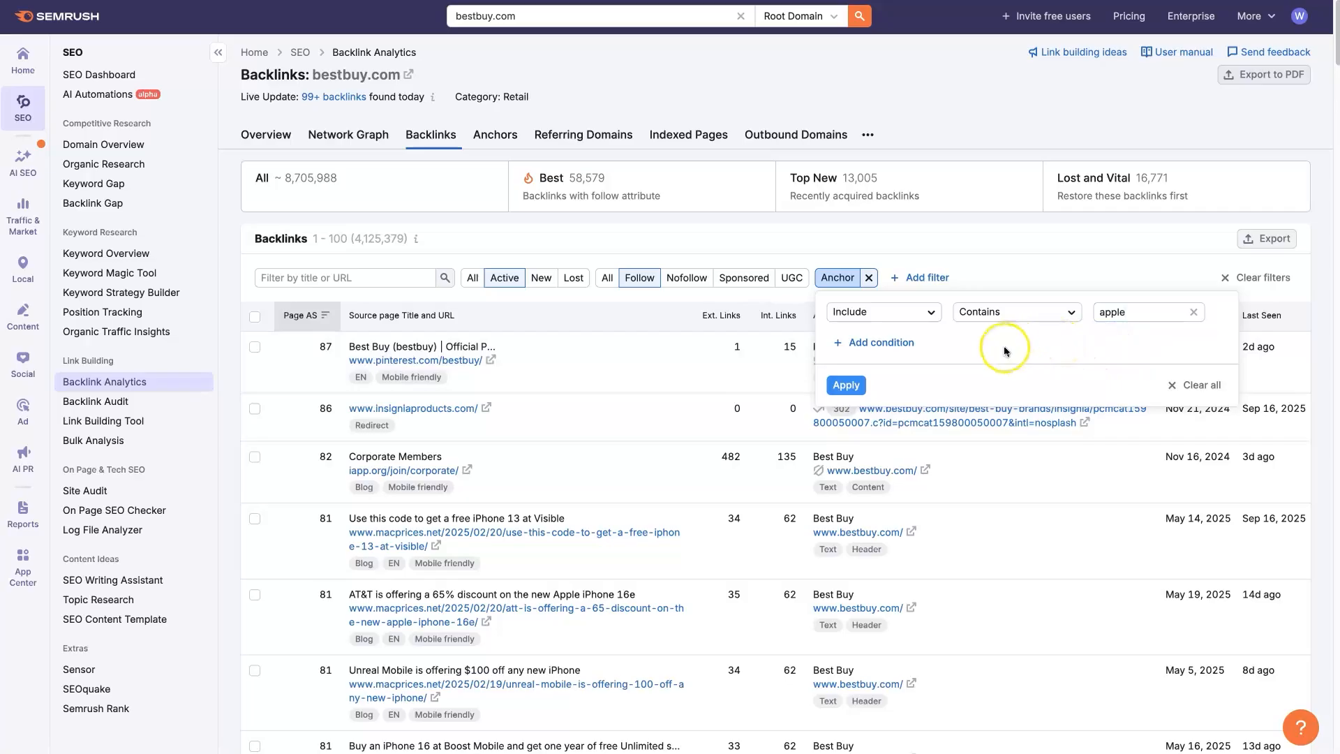
{"action": "left_click", "coordinate": [854, 389]}
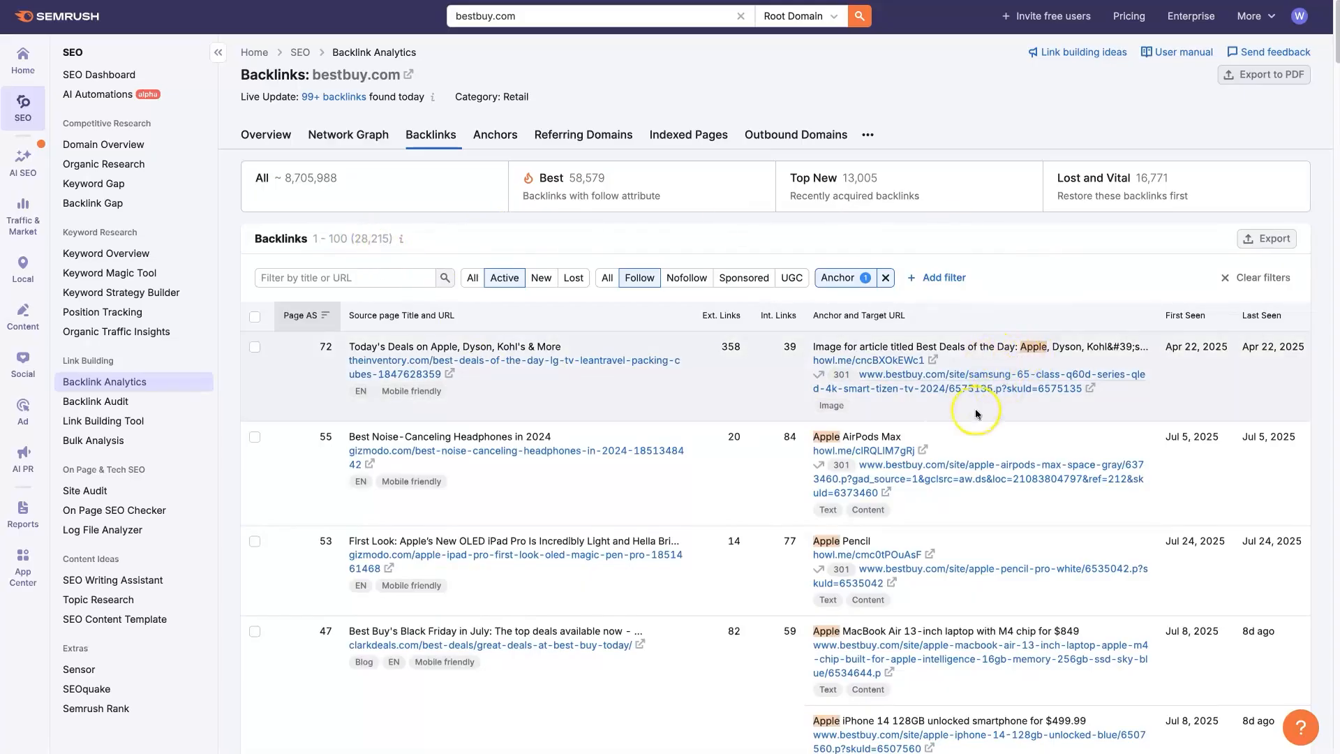
- Examine the anchors and target URLs of the filtered backlinks, and check the list's export options
{"action": "scroll", "coordinate": [860, 564], "scroll_direction": "down", "scroll_amount": 2}
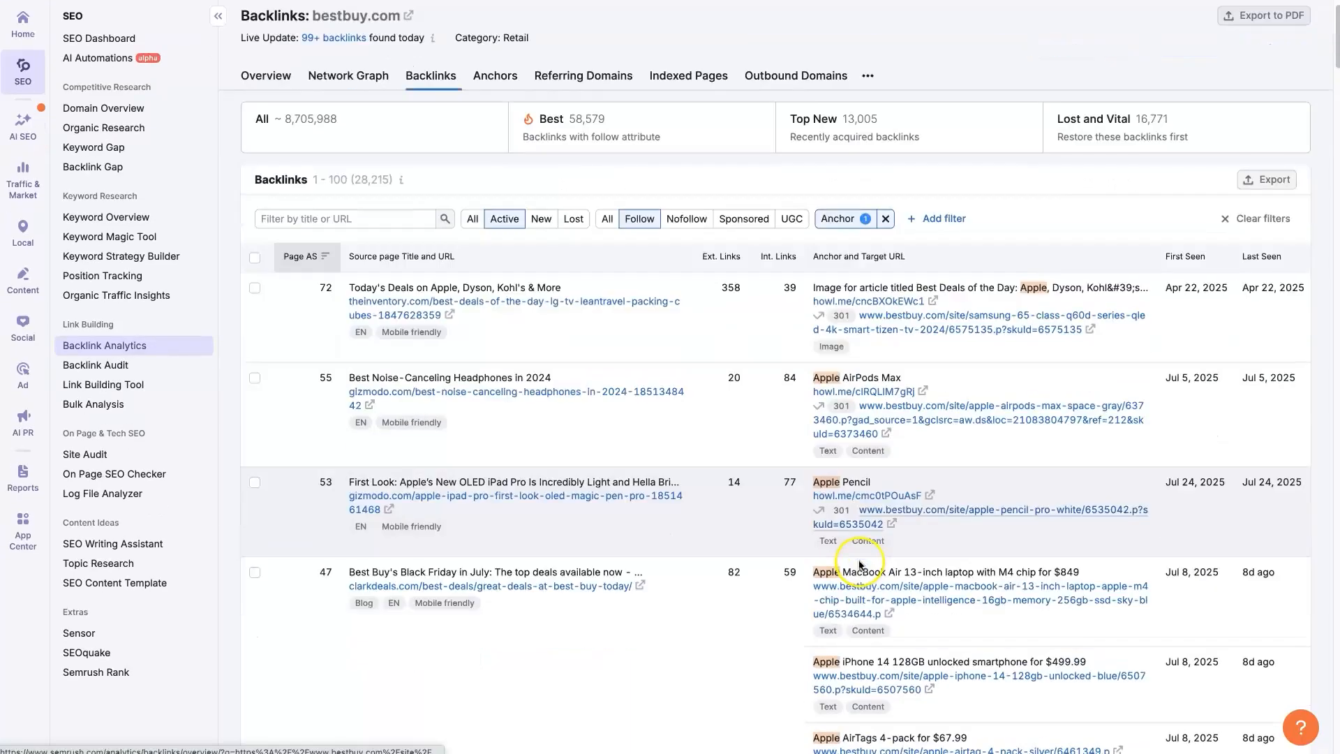
{"action": "scroll", "coordinate": [861, 563], "scroll_direction": "down", "scroll_amount": 3}
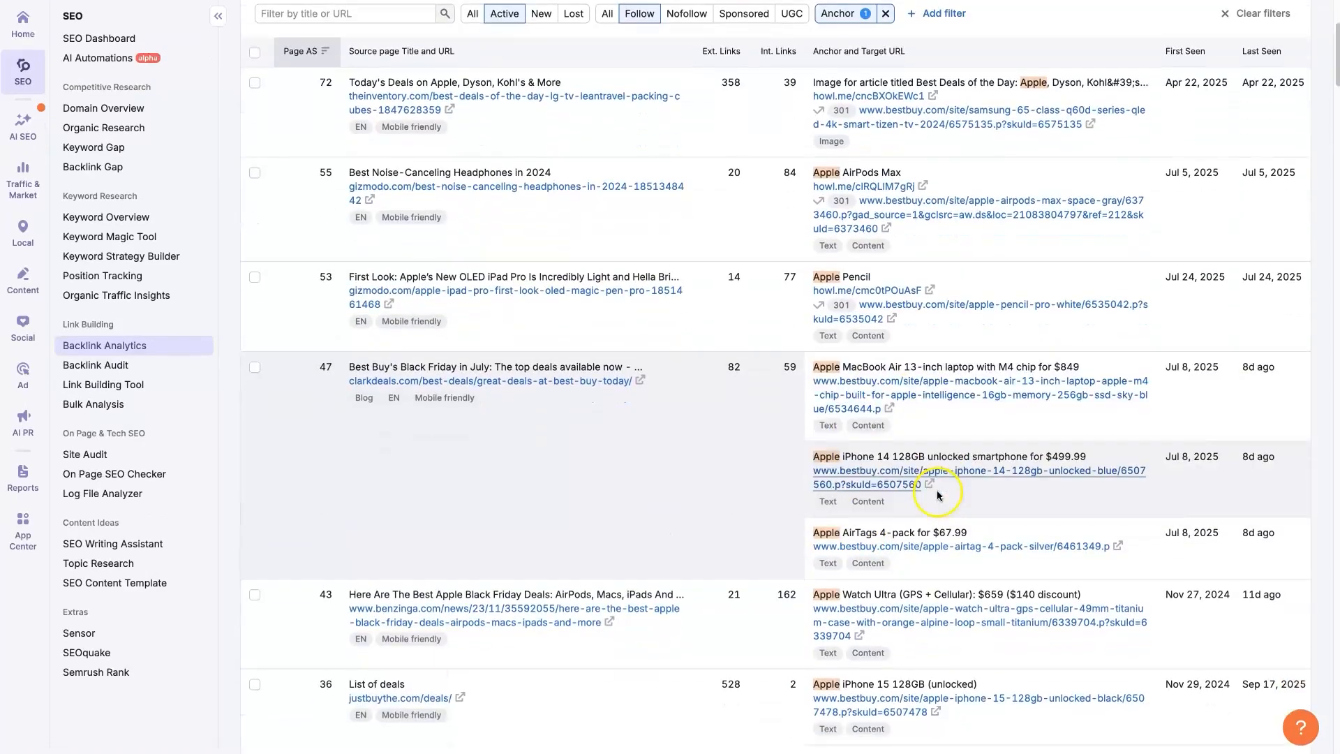
{"action": "scroll", "coordinate": [938, 496], "scroll_direction": "down", "scroll_amount": 5}
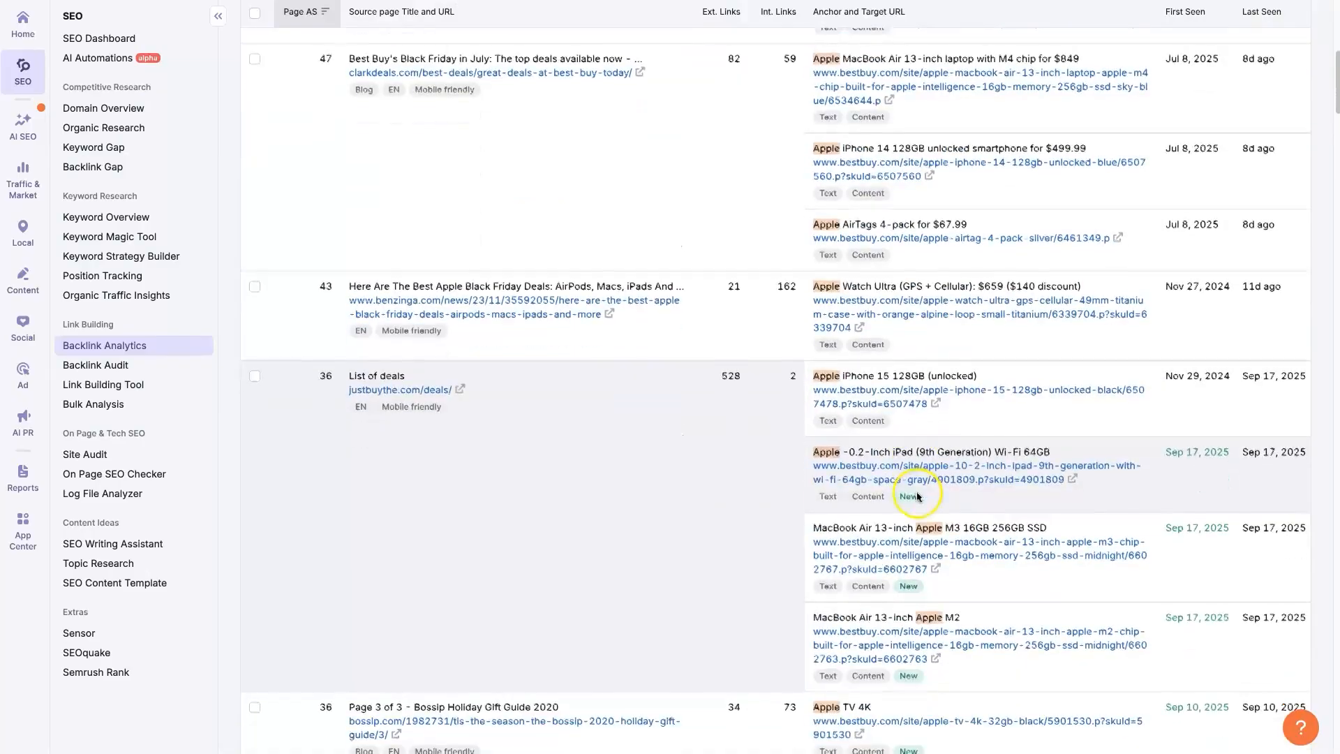
{"action": "scroll", "coordinate": [918, 497], "scroll_direction": "down", "scroll_amount": 3}
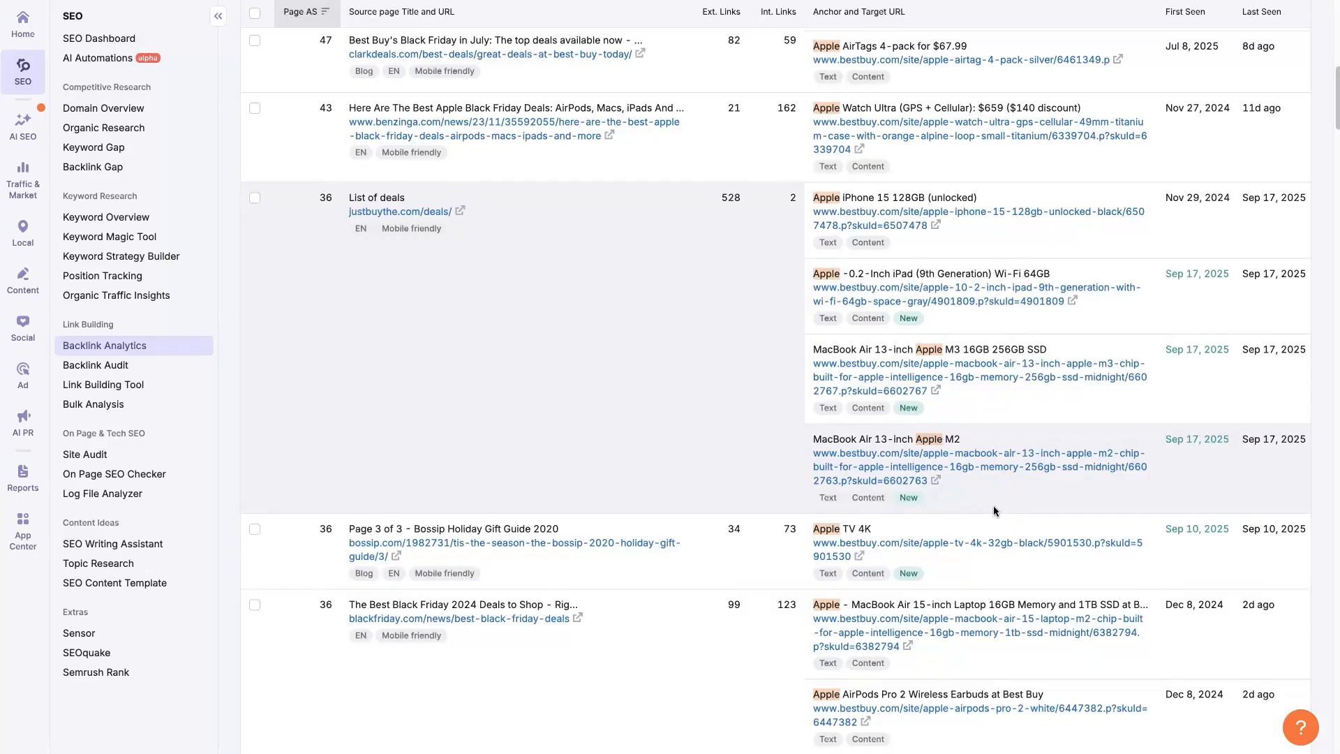
{"action": "scroll", "coordinate": [992, 506], "scroll_direction": "down", "scroll_amount": 7}
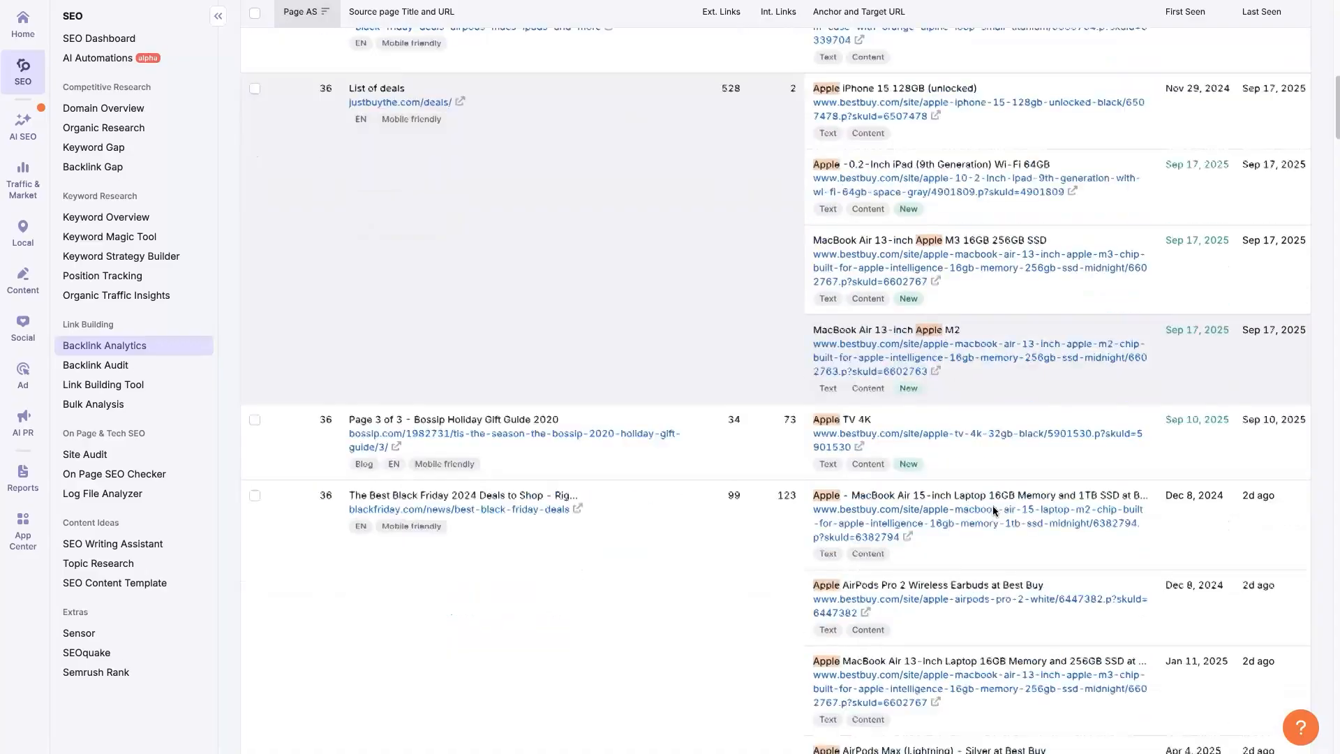
{"action": "scroll", "coordinate": [993, 505], "scroll_direction": "down", "scroll_amount": 10}
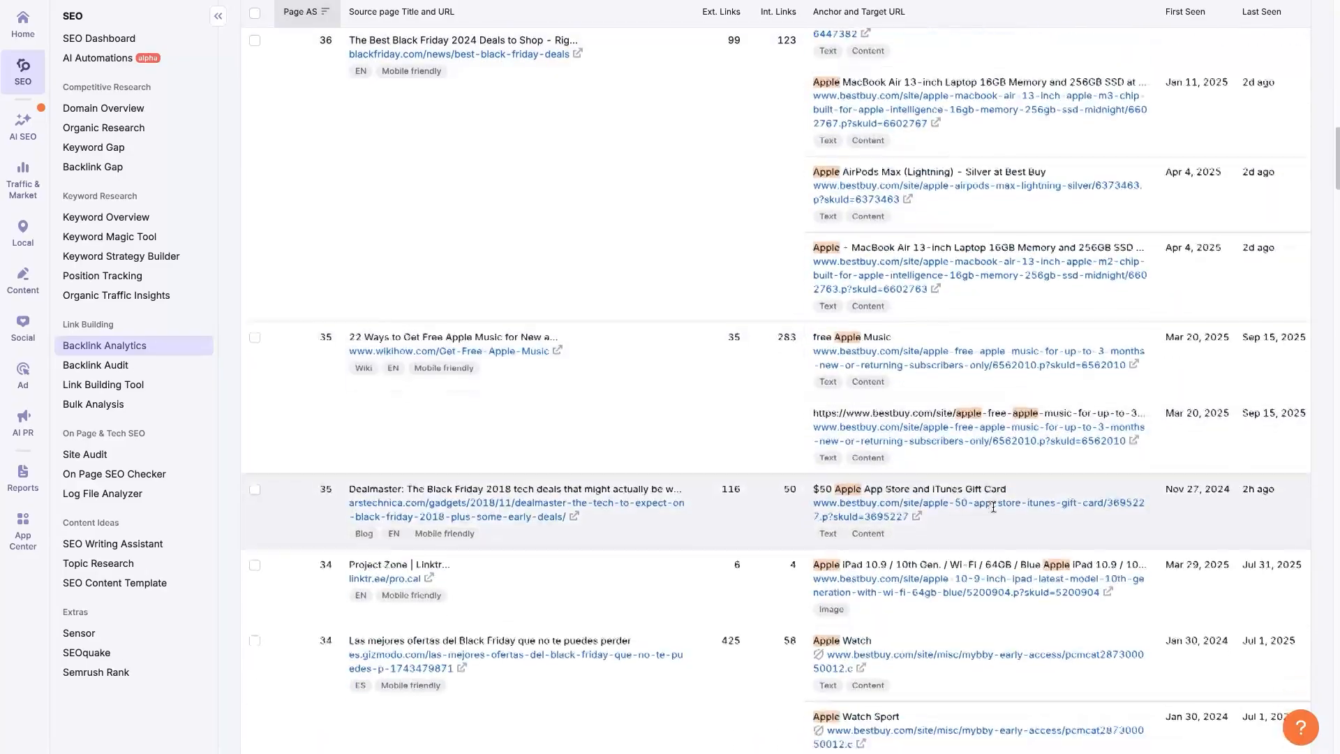
{"action": "scroll", "coordinate": [992, 505], "scroll_direction": "up", "scroll_amount": 6}
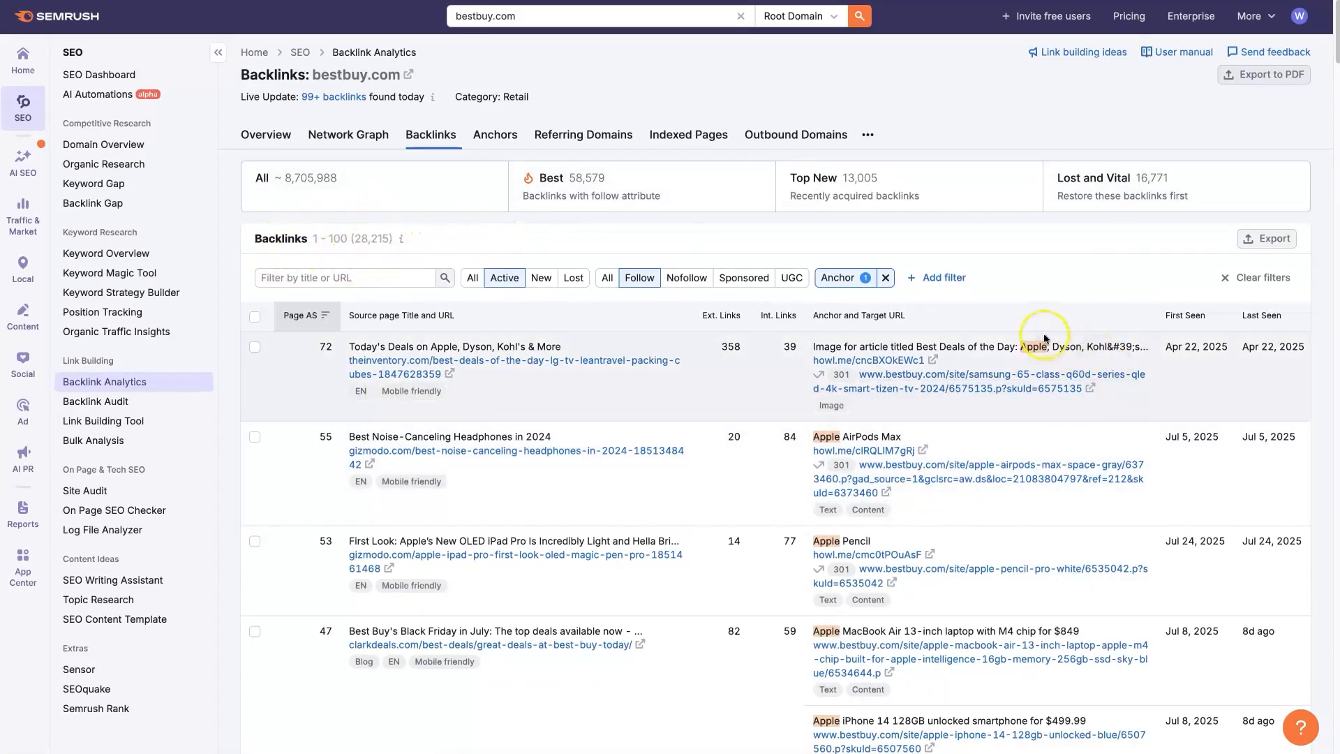
{"action": "left_click", "coordinate": [1267, 238]}
{"action": "left_click", "coordinate": [1255, 265]}
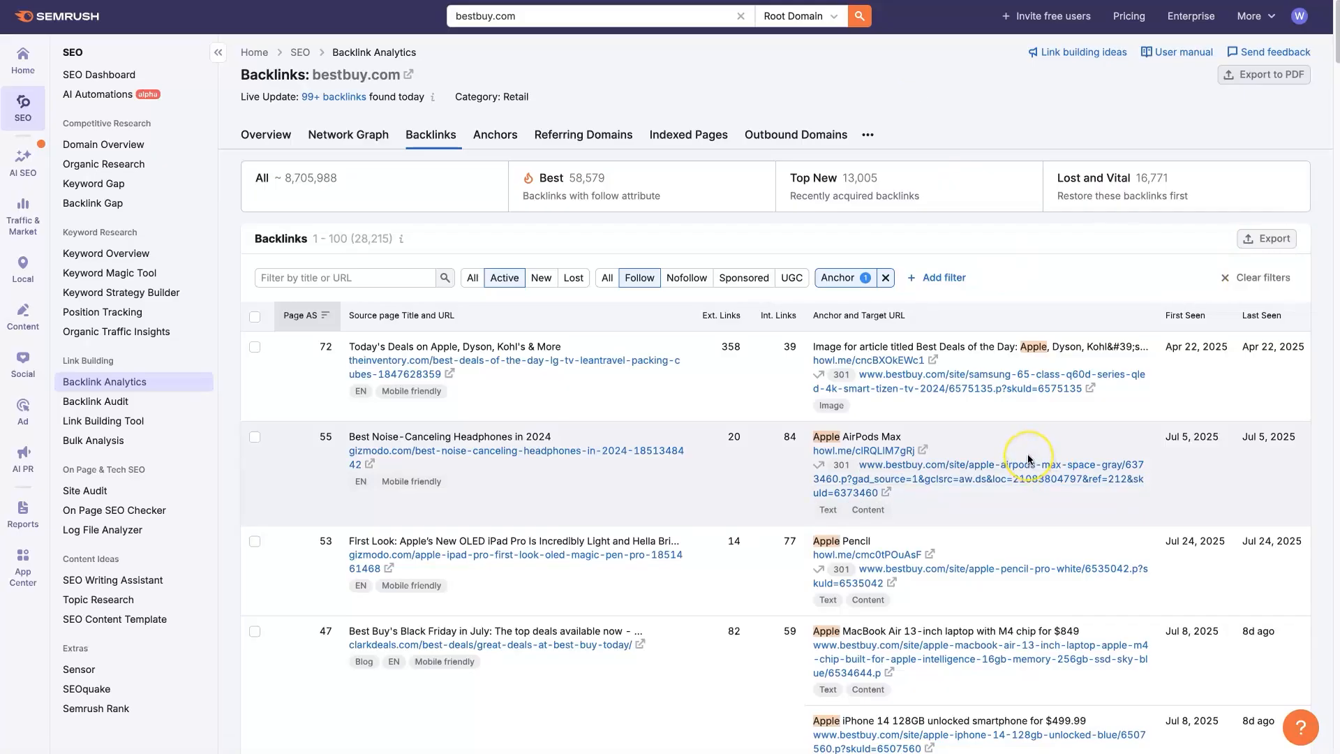
- Review the source pages that link to bestbuy.com with Apple anchors, and return to the start of the list
{"action": "scroll", "coordinate": [1028, 454], "scroll_direction": "down", "scroll_amount": 1}
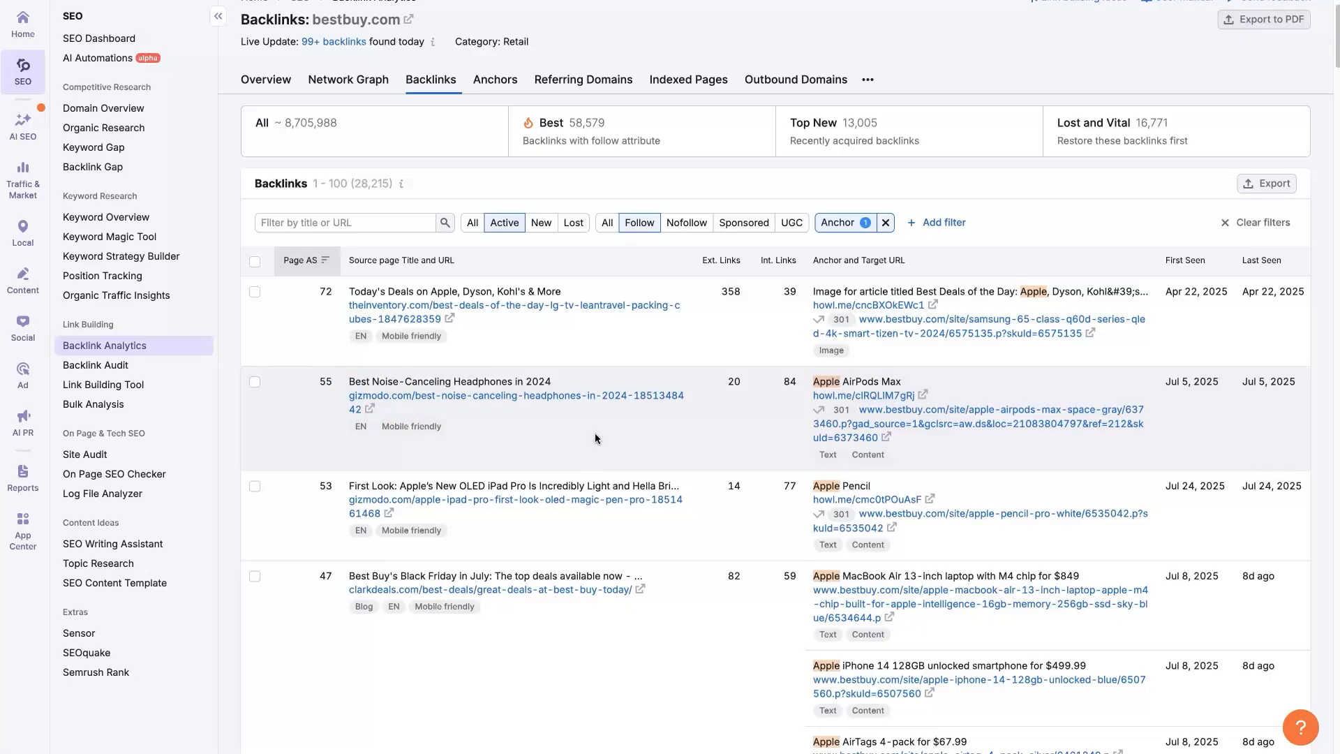
{"action": "left_click", "coordinate": [677, 410]}
{"action": "left_click", "coordinate": [706, 443]}
{"action": "scroll", "coordinate": [706, 445], "scroll_direction": "down", "scroll_amount": 2}
{"action": "scroll", "coordinate": [706, 446], "scroll_direction": "down", "scroll_amount": 1}
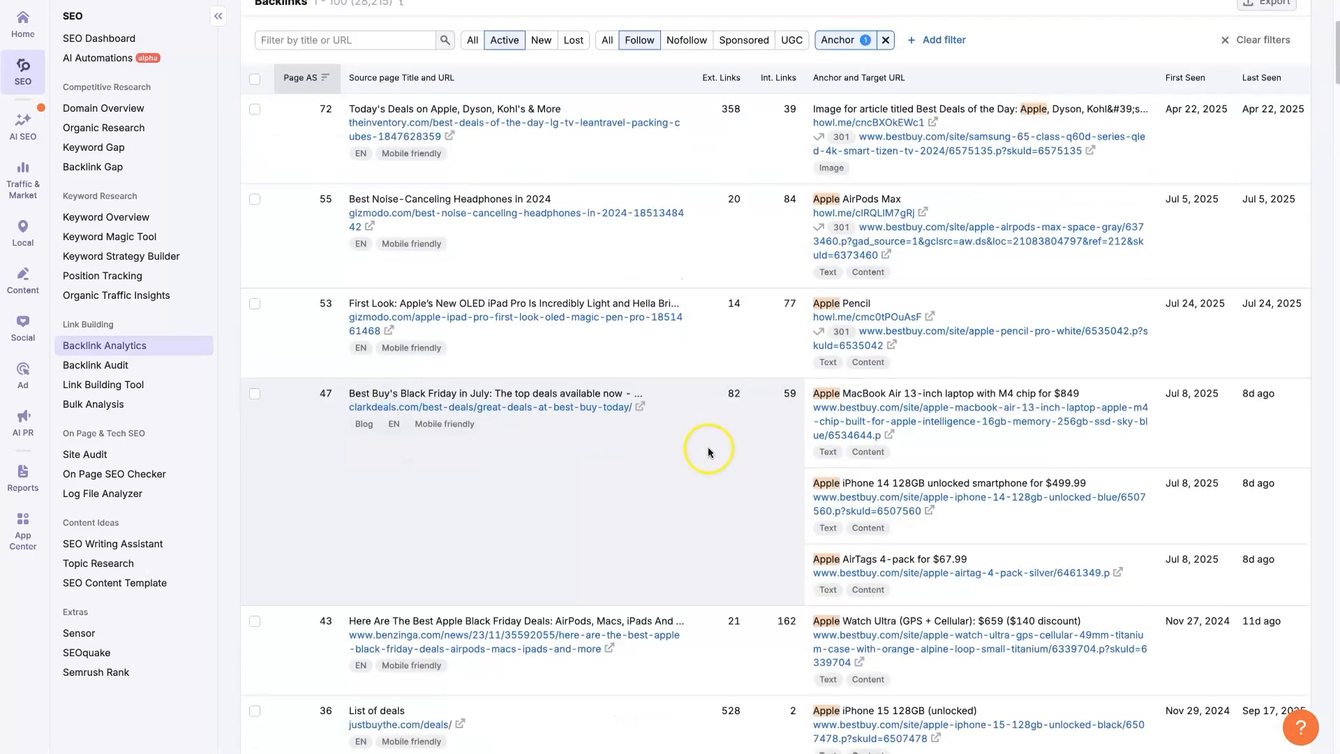
{"action": "scroll", "coordinate": [707, 448], "scroll_direction": "down", "scroll_amount": 3}
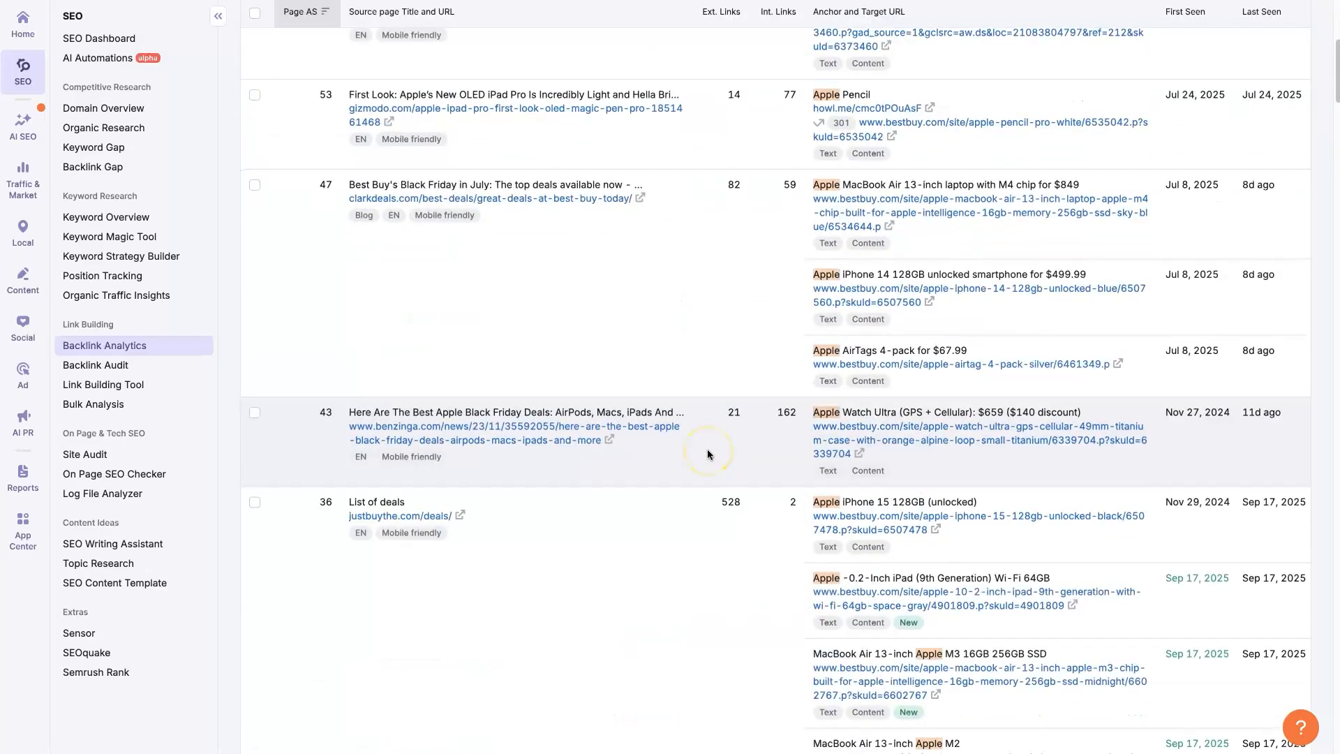
{"action": "scroll", "coordinate": [706, 453], "scroll_direction": "down", "scroll_amount": 4}
{"action": "scroll", "coordinate": [708, 455], "scroll_direction": "down", "scroll_amount": 3}
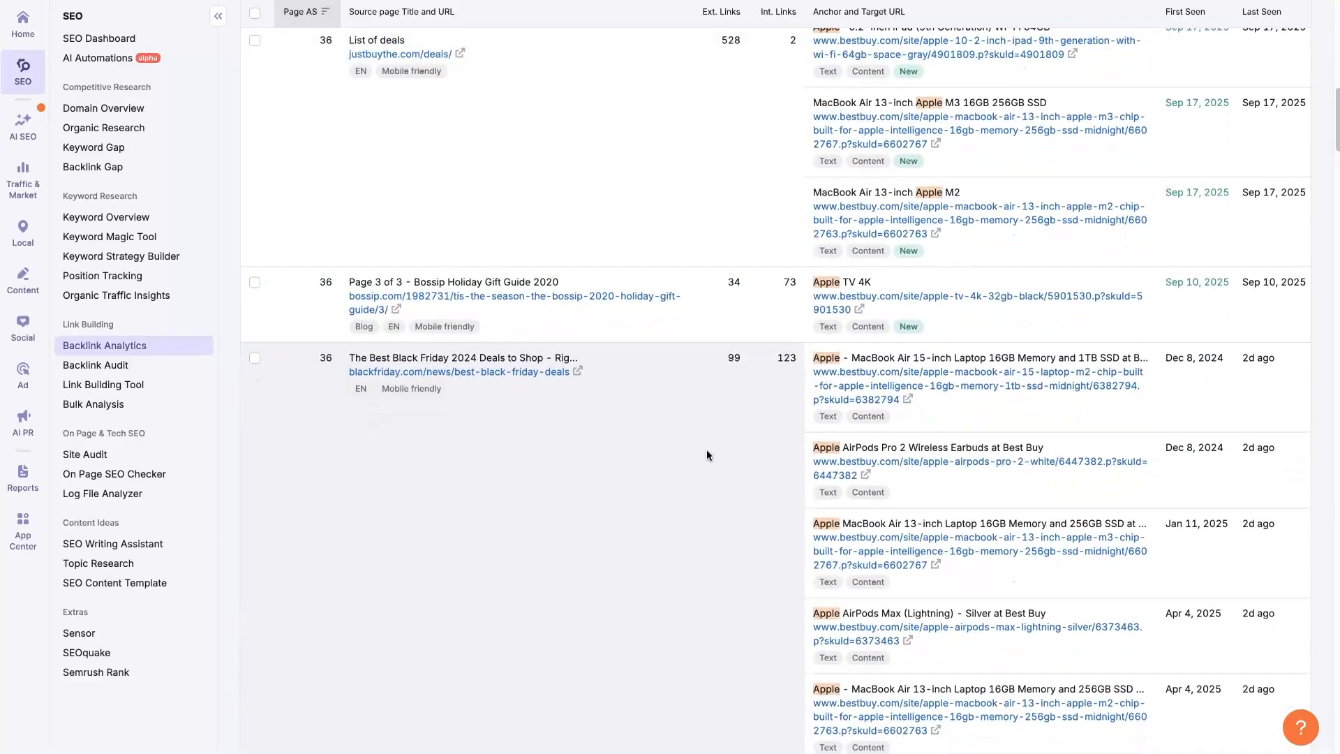
{"action": "scroll", "coordinate": [708, 455], "scroll_direction": "down", "scroll_amount": 2}
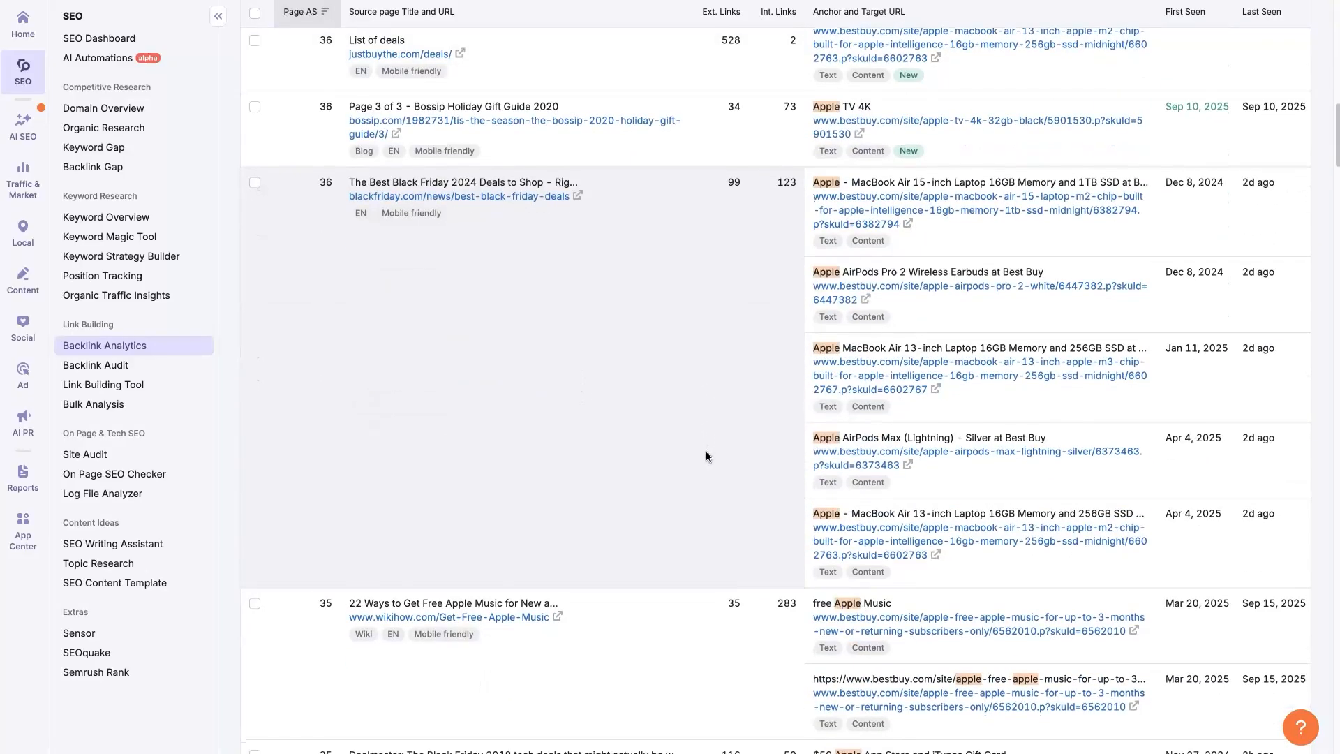
{"action": "key", "text": "Home"}
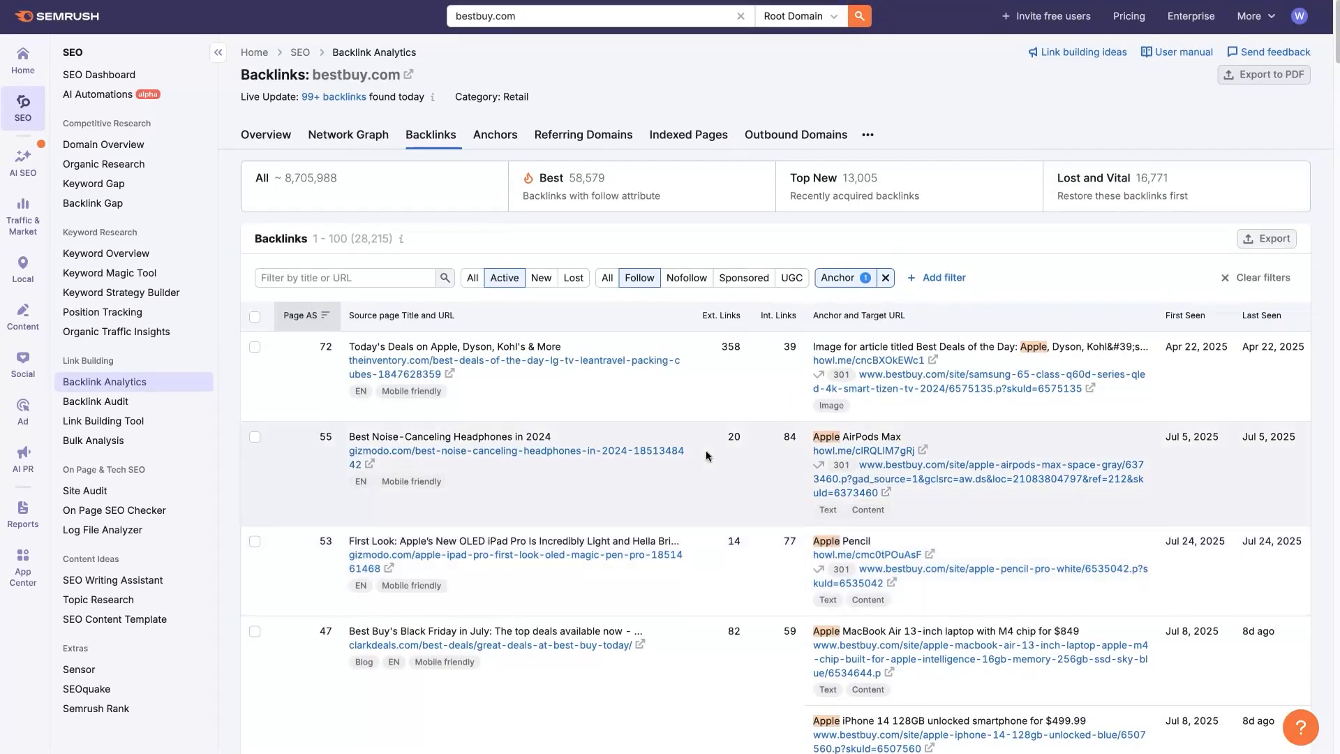
{"action": "left_click", "coordinate": [708, 441]}
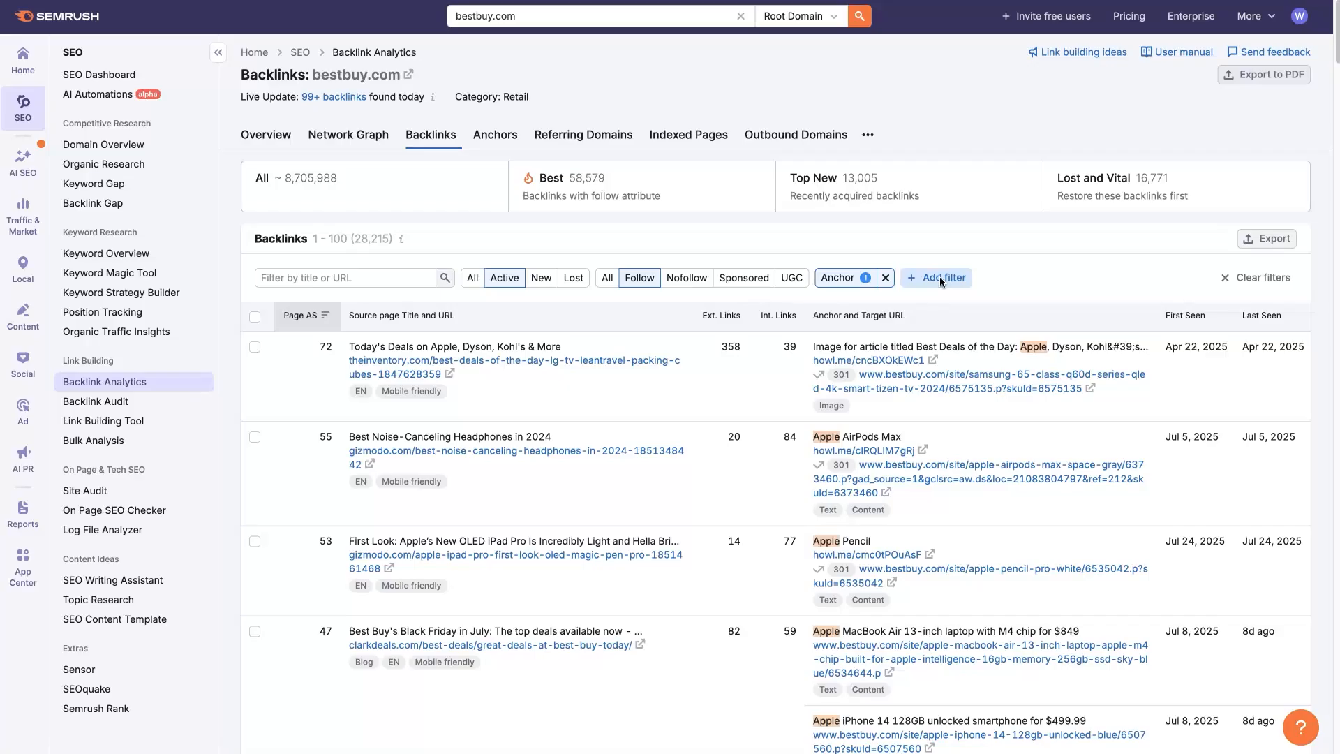
- Switch the backlink status filter to lost links for the same follow and anchor filters
{"action": "left_click", "coordinate": [577, 279]}
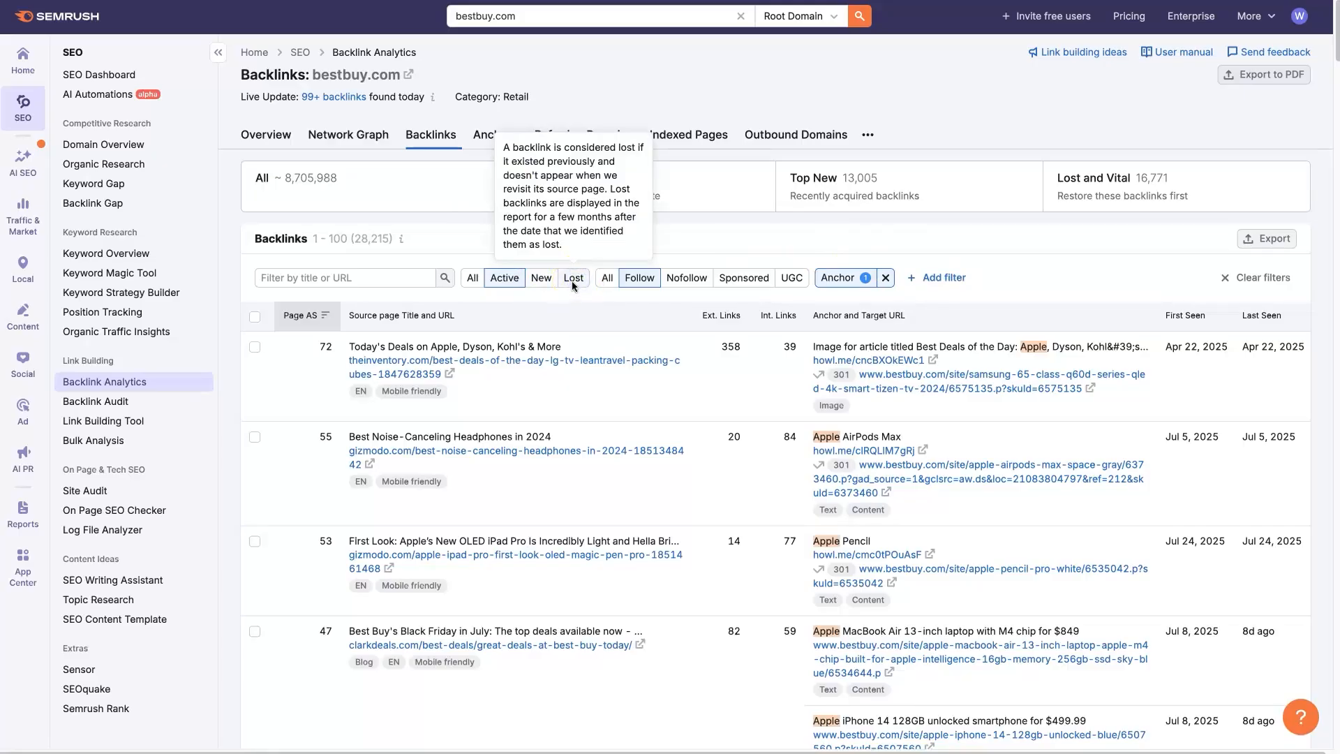
{"action": "left_click", "coordinate": [572, 279]}
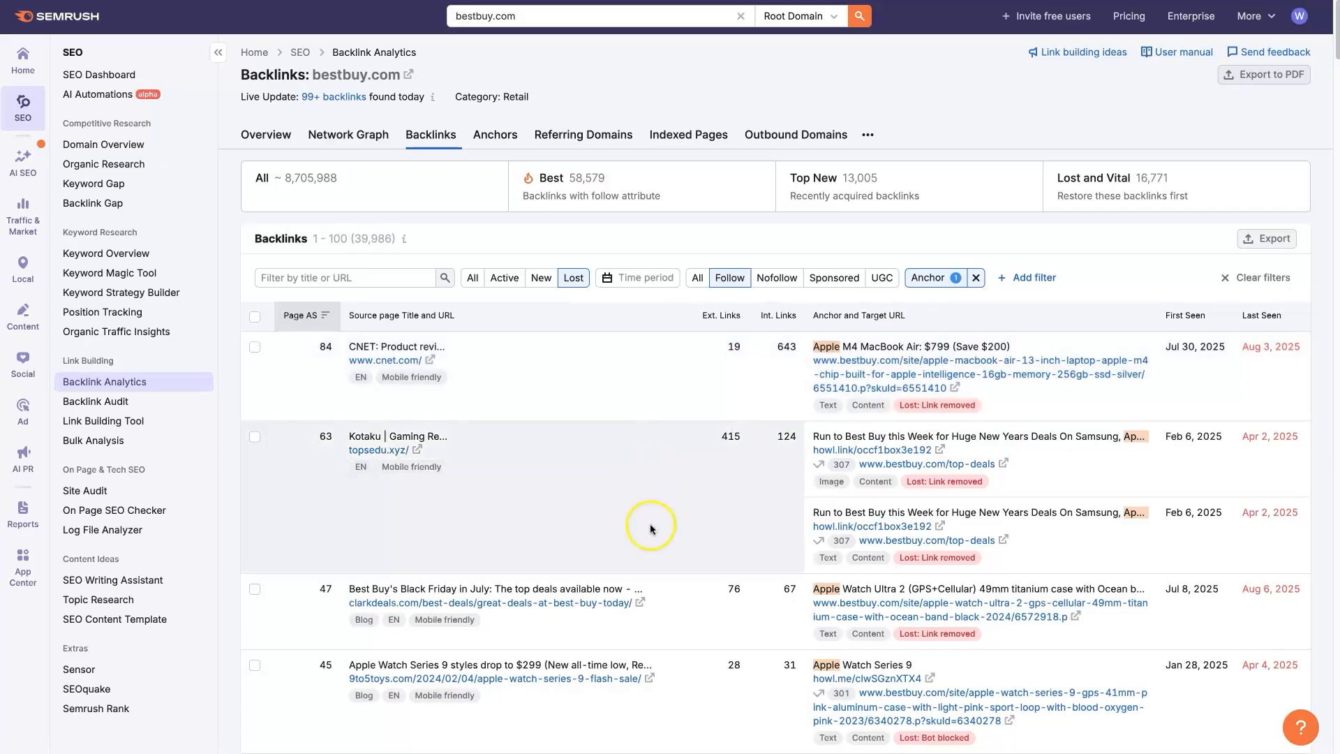
- Examine the lost follow backlinks with Apple anchors, including their source pages, target URLs, loss reasons and last-seen dates
{"action": "scroll", "coordinate": [653, 527], "scroll_direction": "down", "scroll_amount": 2}
{"action": "scroll", "coordinate": [665, 531], "scroll_direction": "down", "scroll_amount": 3}
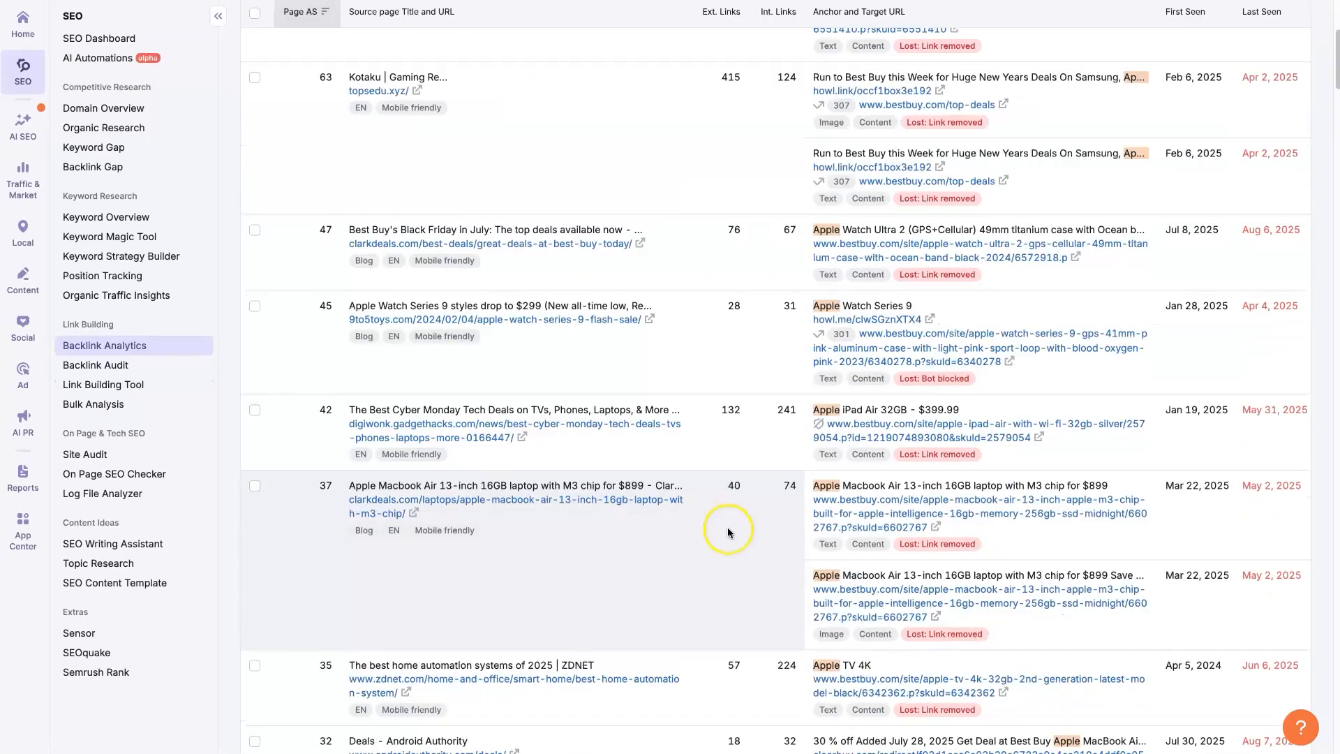
{"action": "scroll", "coordinate": [727, 532], "scroll_direction": "down", "scroll_amount": 10}
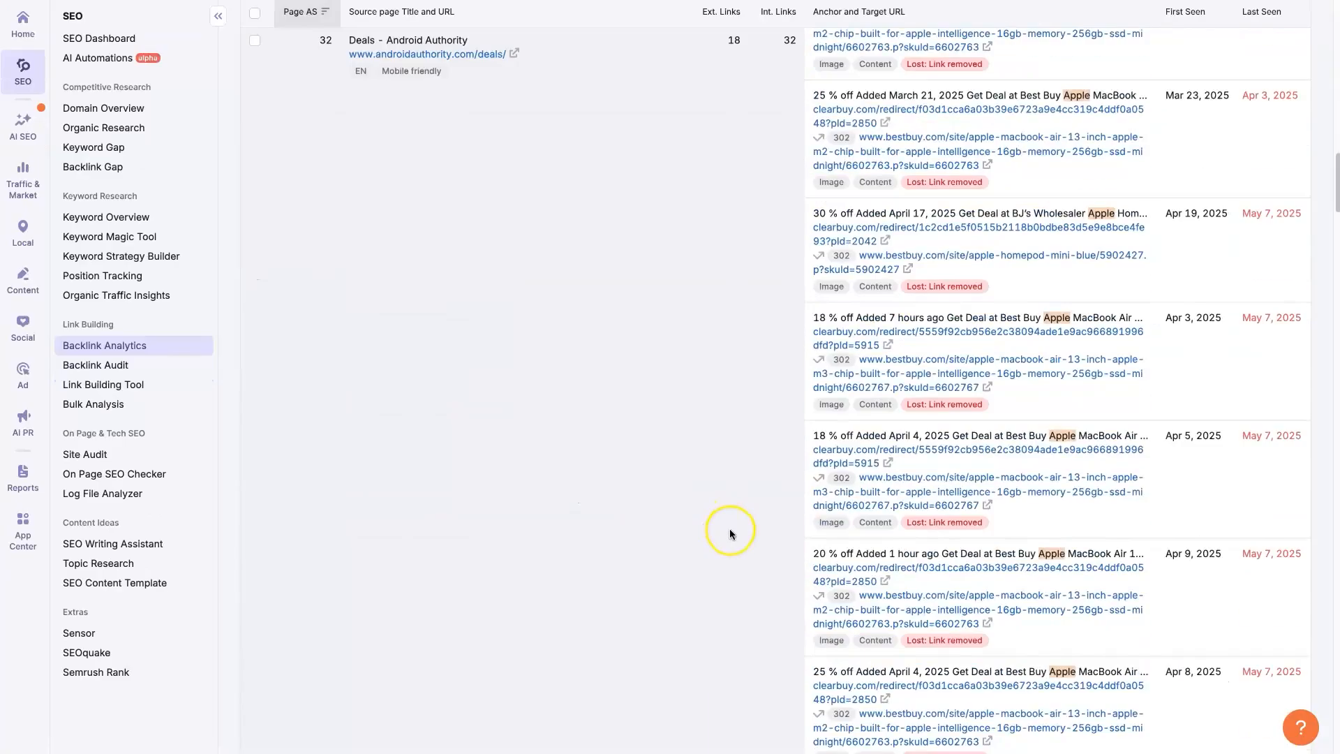
{"action": "scroll", "coordinate": [731, 529], "scroll_direction": "down", "scroll_amount": 5}
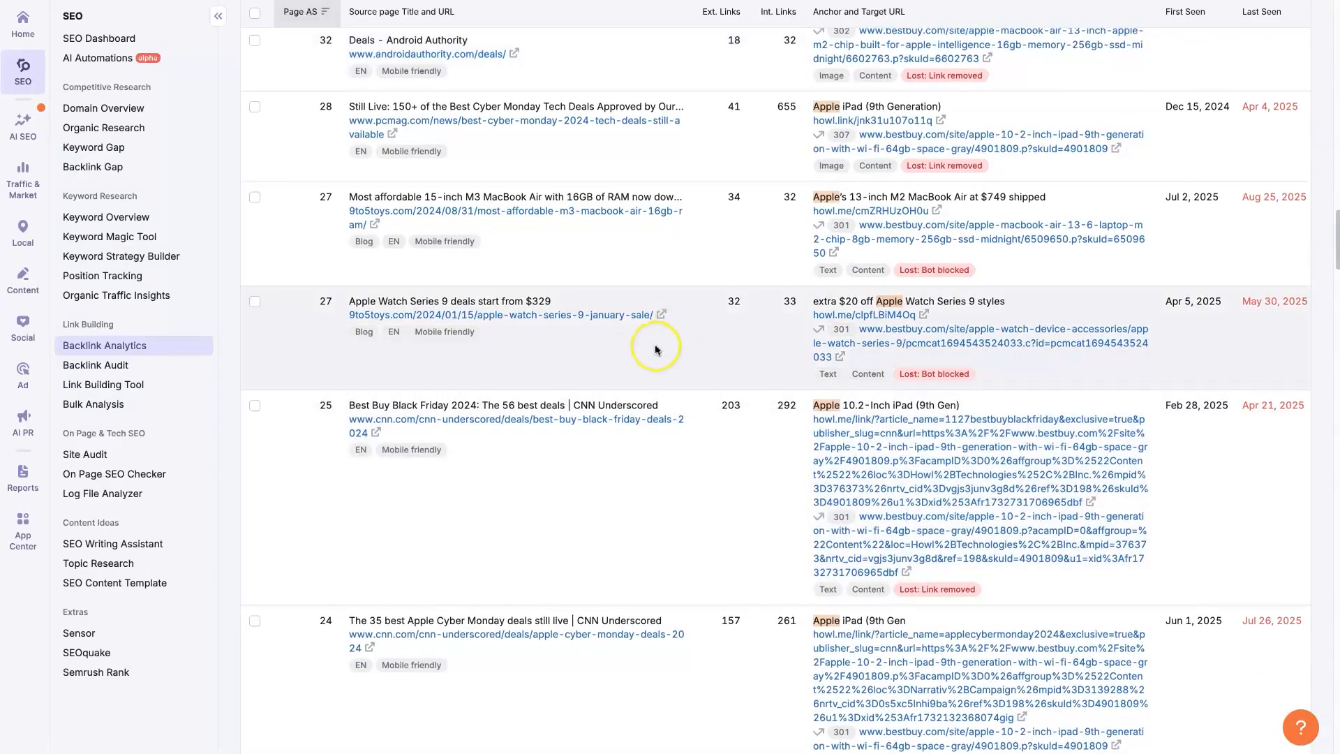
{"action": "scroll", "coordinate": [672, 347], "scroll_direction": "down", "scroll_amount": 3}
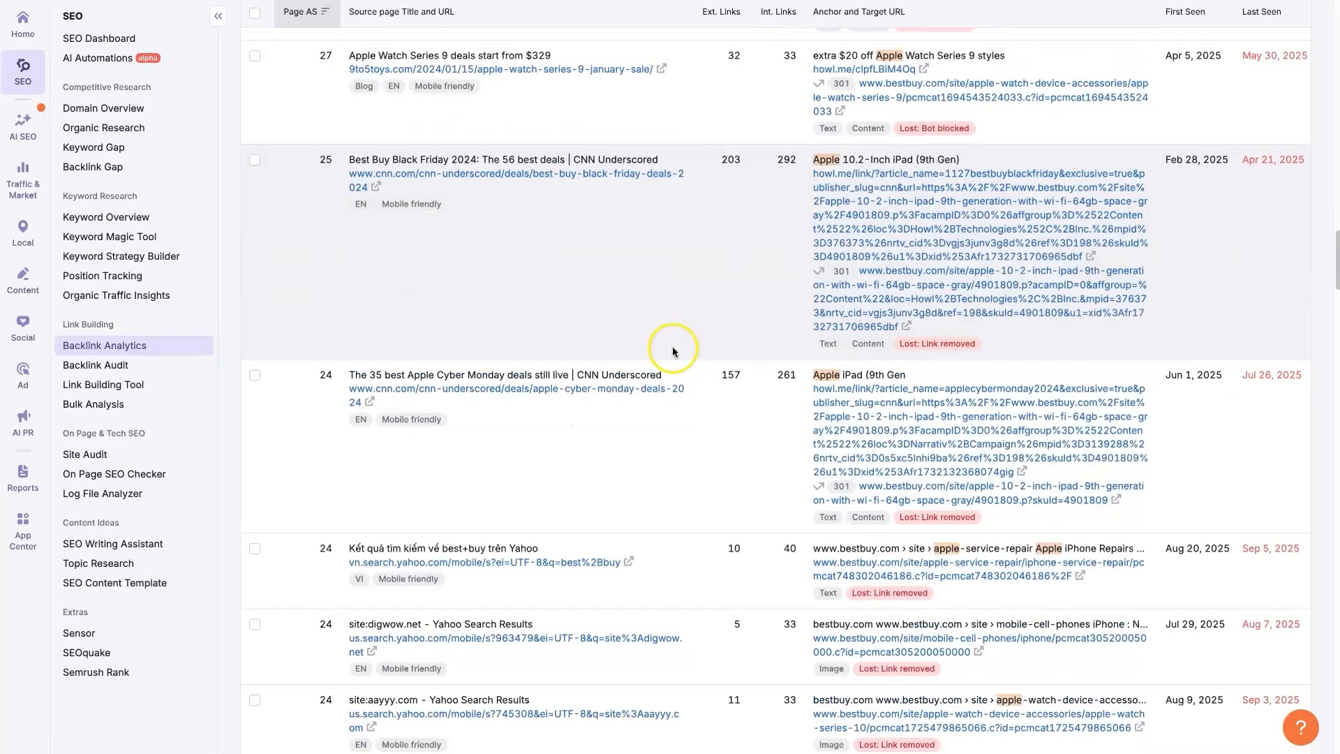
{"action": "scroll", "coordinate": [531, 492], "scroll_direction": "down", "scroll_amount": 2}
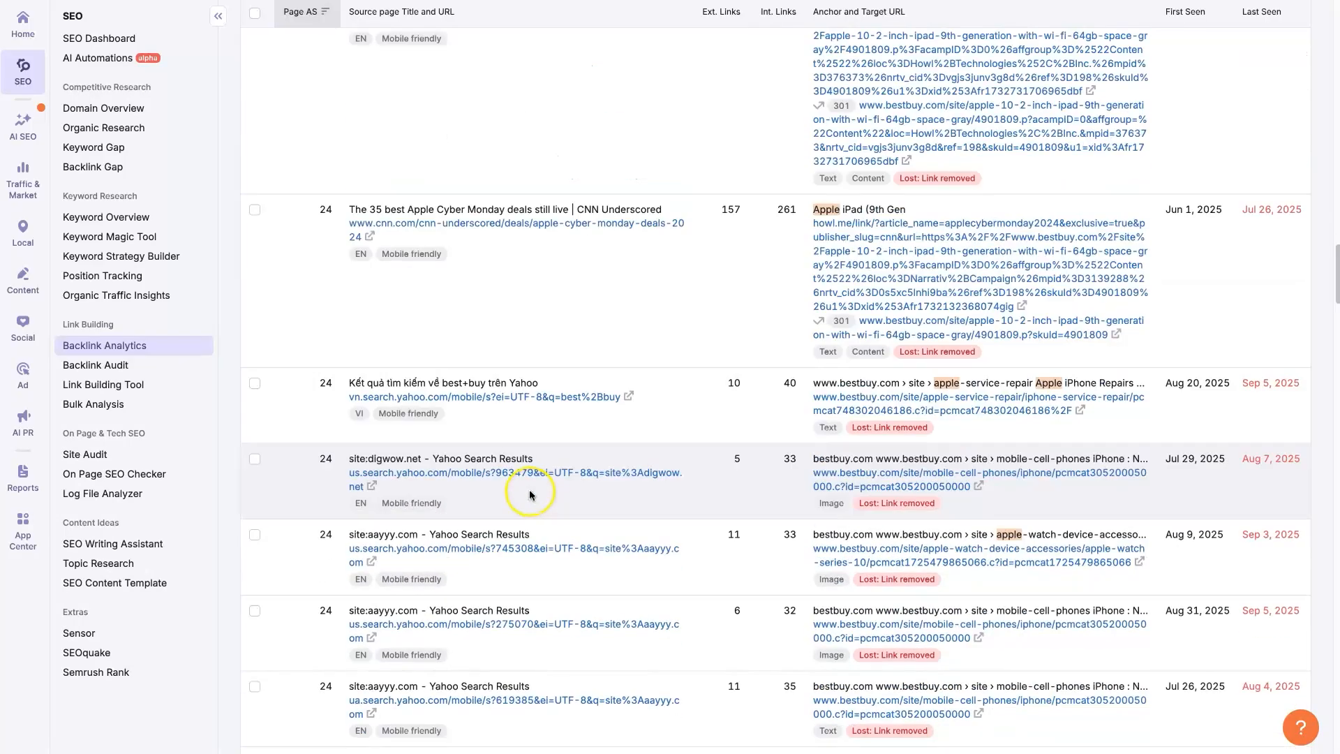
{"action": "scroll", "coordinate": [684, 488], "scroll_direction": "down", "scroll_amount": 7}
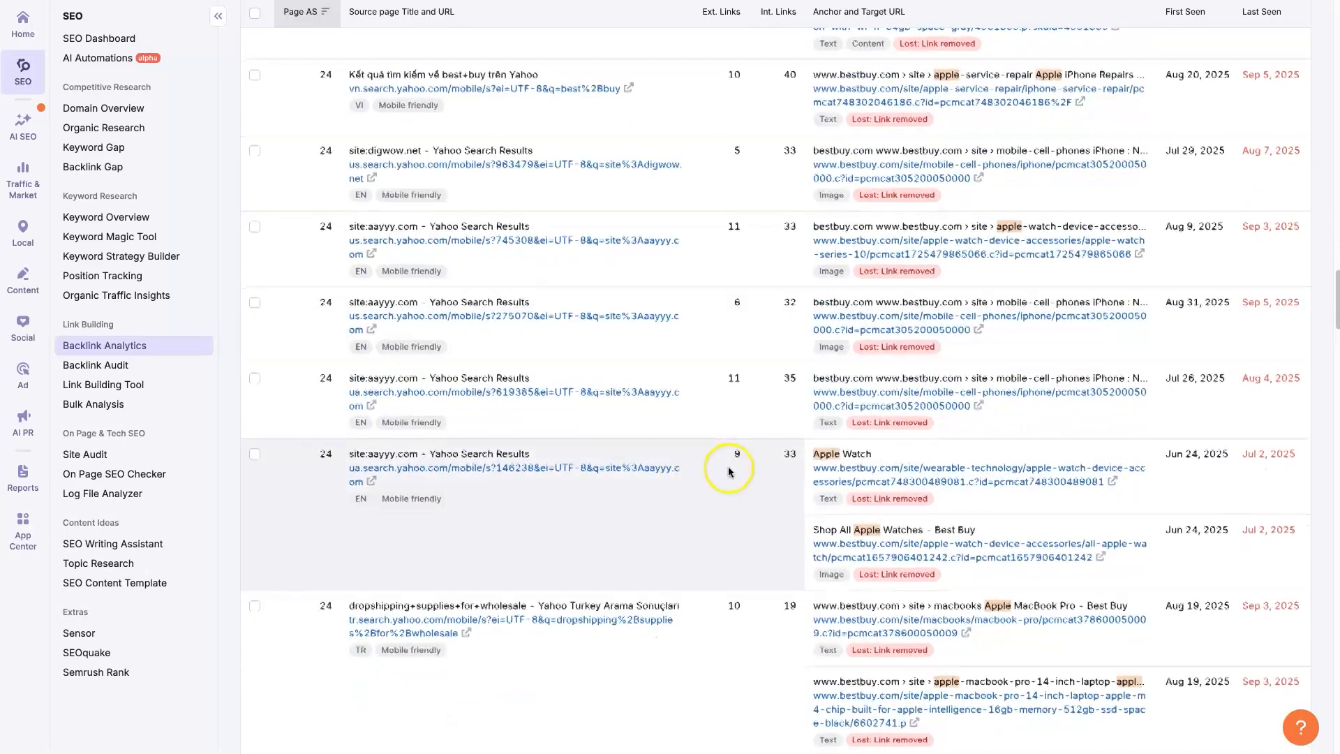
{"action": "scroll", "coordinate": [727, 466], "scroll_direction": "down", "scroll_amount": 8}
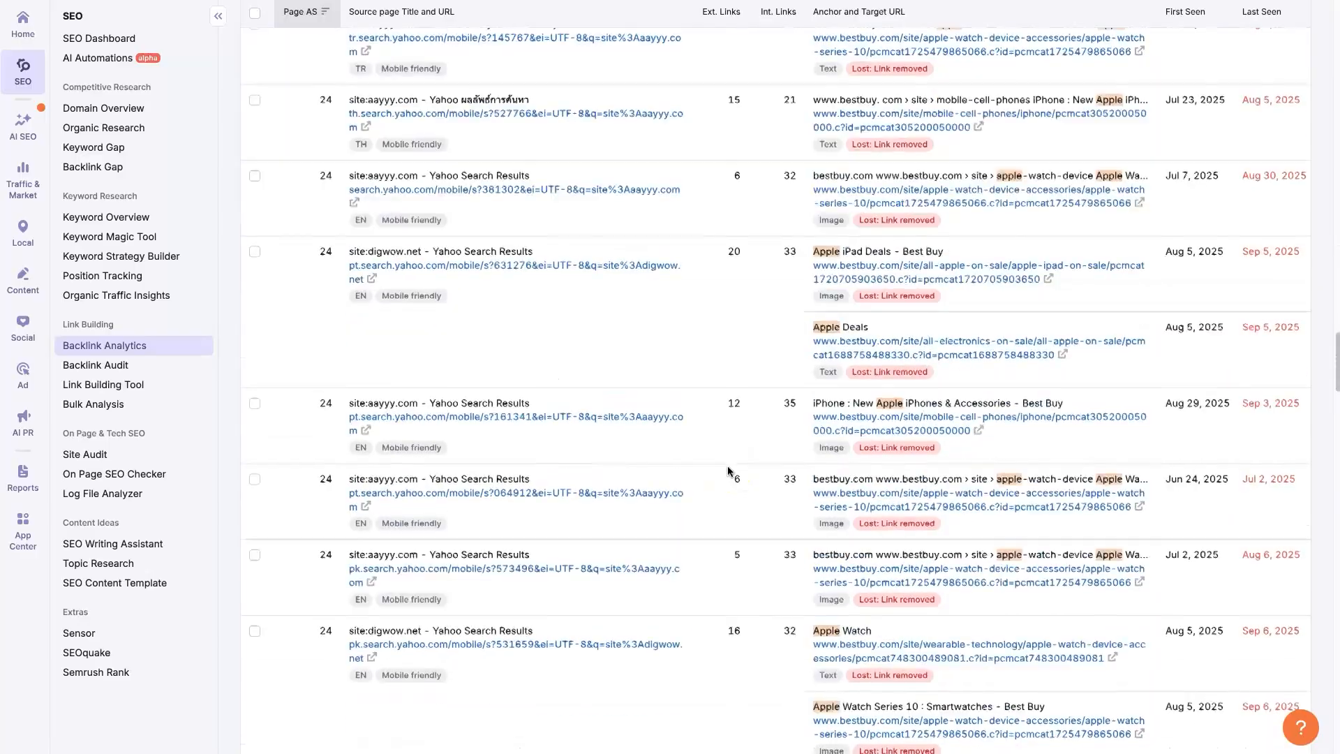
{"action": "scroll", "coordinate": [727, 466], "scroll_direction": "down", "scroll_amount": 8}
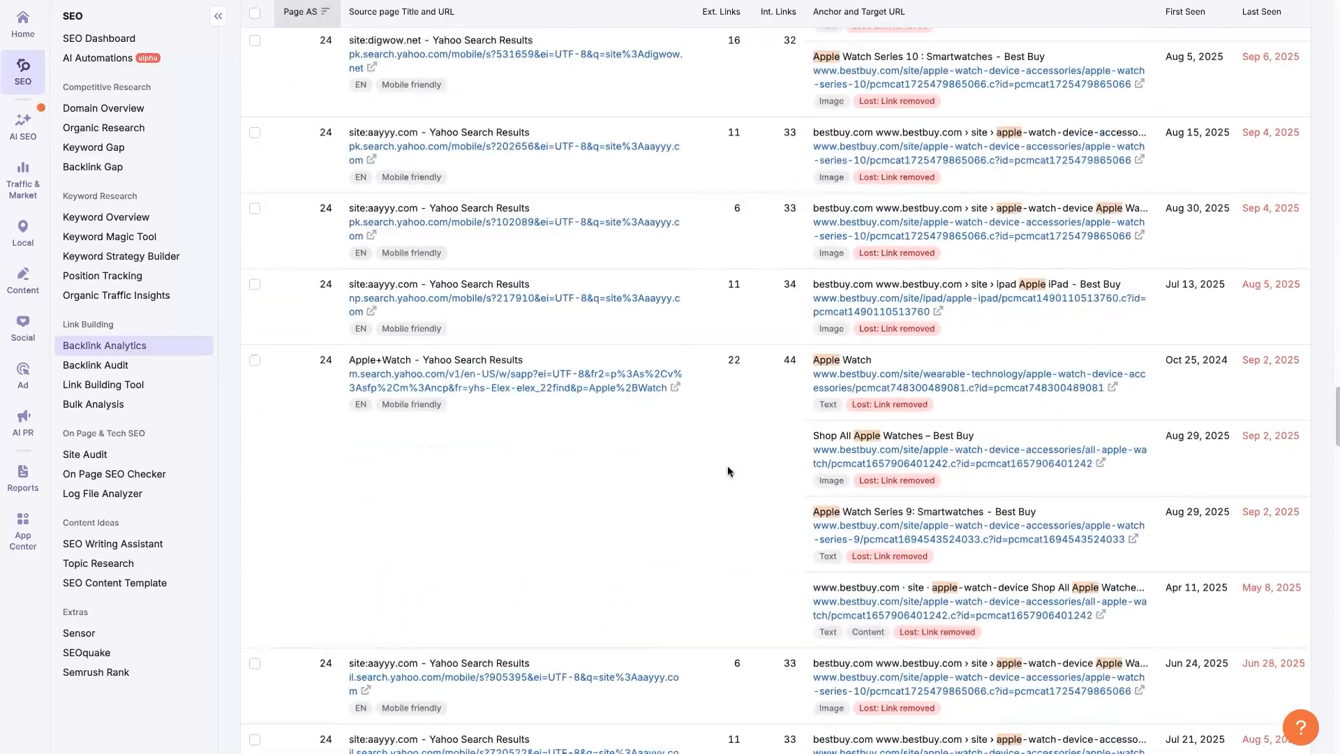
{"action": "scroll", "coordinate": [728, 466], "scroll_direction": "down", "scroll_amount": 8}
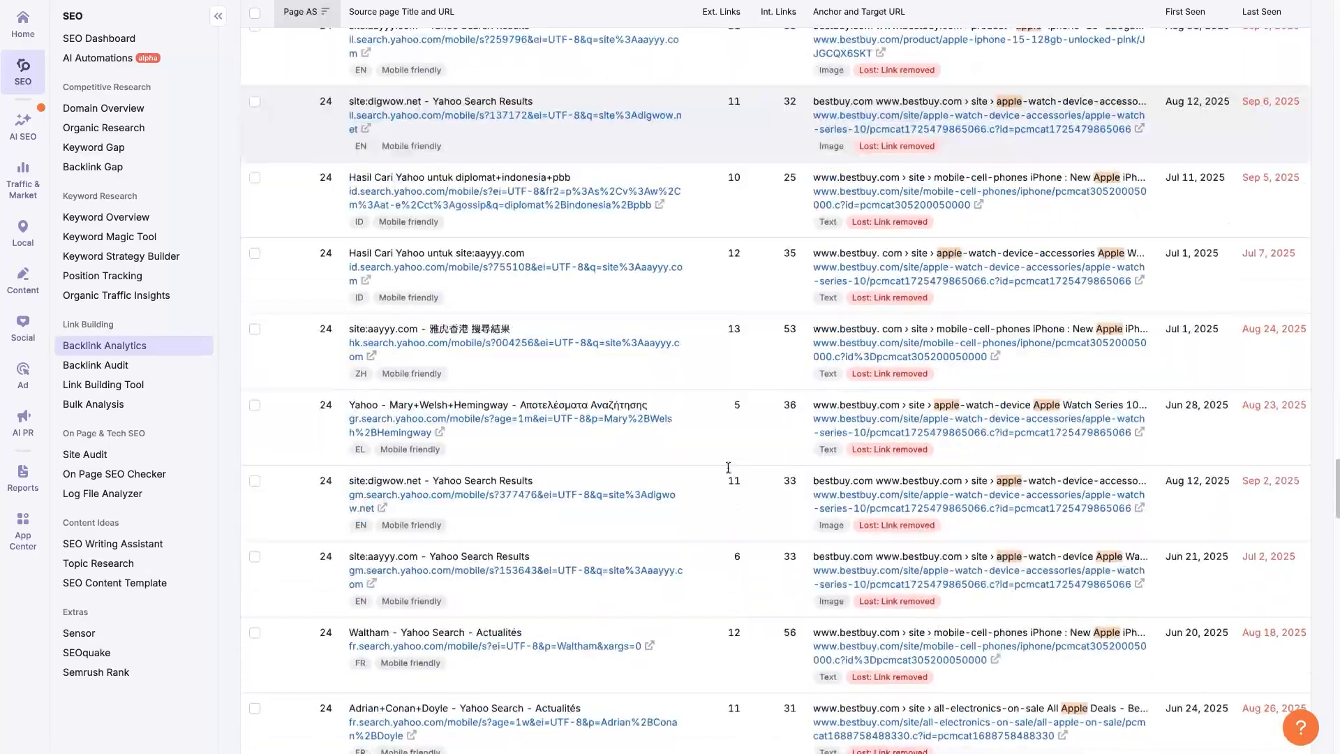
{"action": "scroll", "coordinate": [727, 466], "scroll_direction": "down", "scroll_amount": 8}
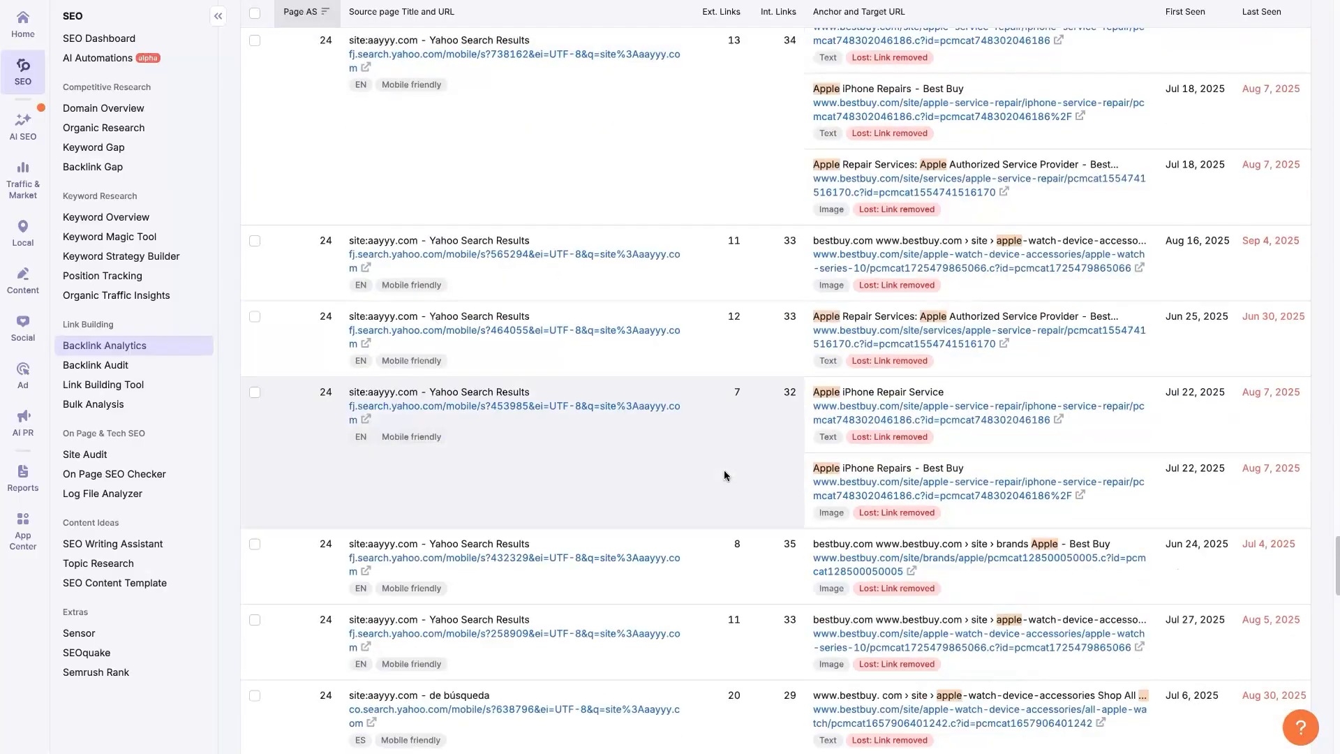
{"action": "scroll", "coordinate": [725, 471], "scroll_direction": "down", "scroll_amount": 10}
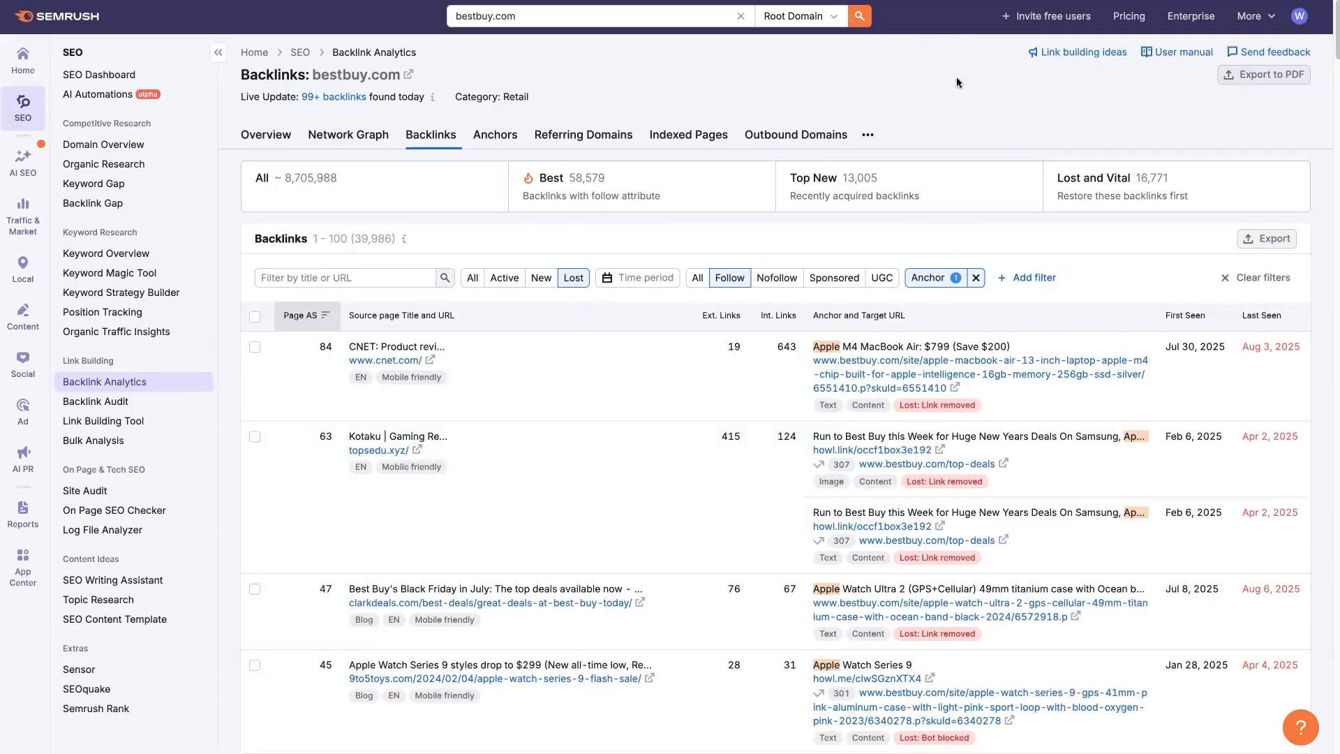
- Check the preset ranges of the time period filter, such as the last 14 days, and leave the filter unset
{"action": "left_click", "coordinate": [647, 279]}
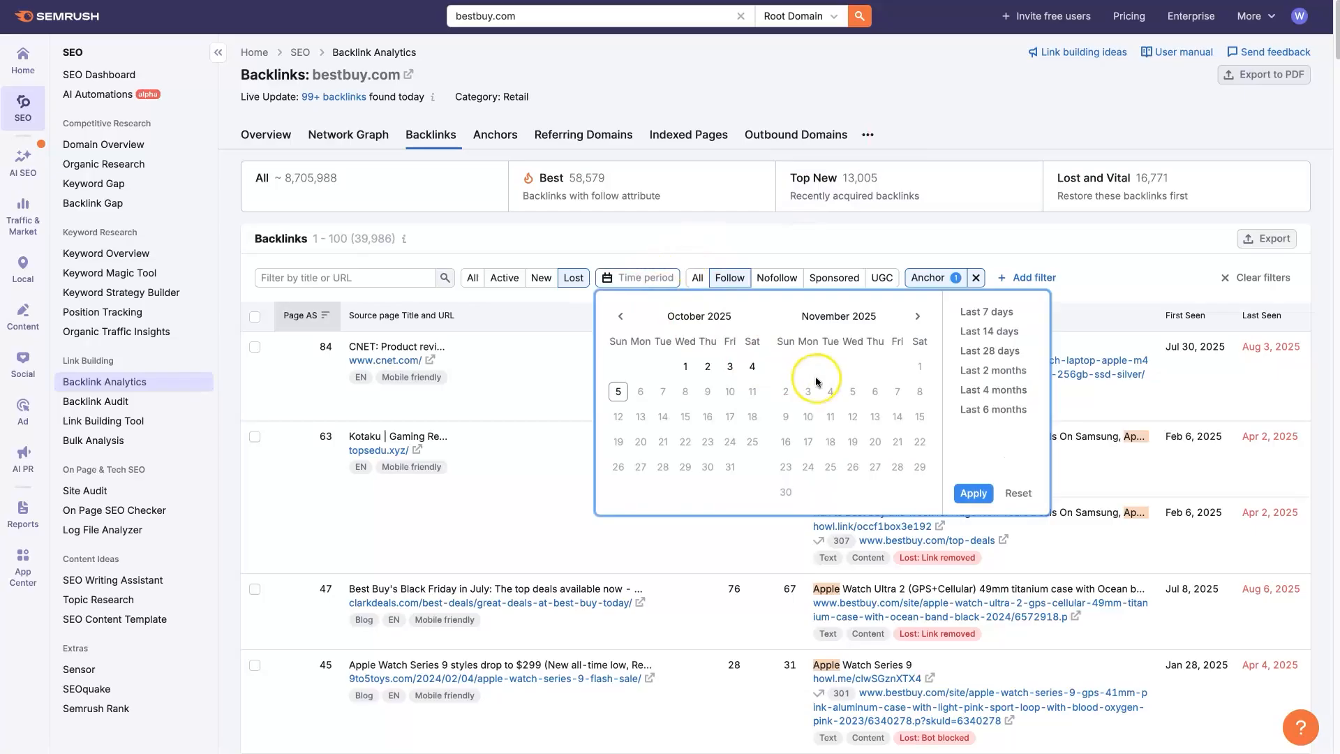
{"action": "left_click", "coordinate": [976, 332]}
{"action": "left_click", "coordinate": [1018, 493]}
{"action": "left_click", "coordinate": [970, 107]}
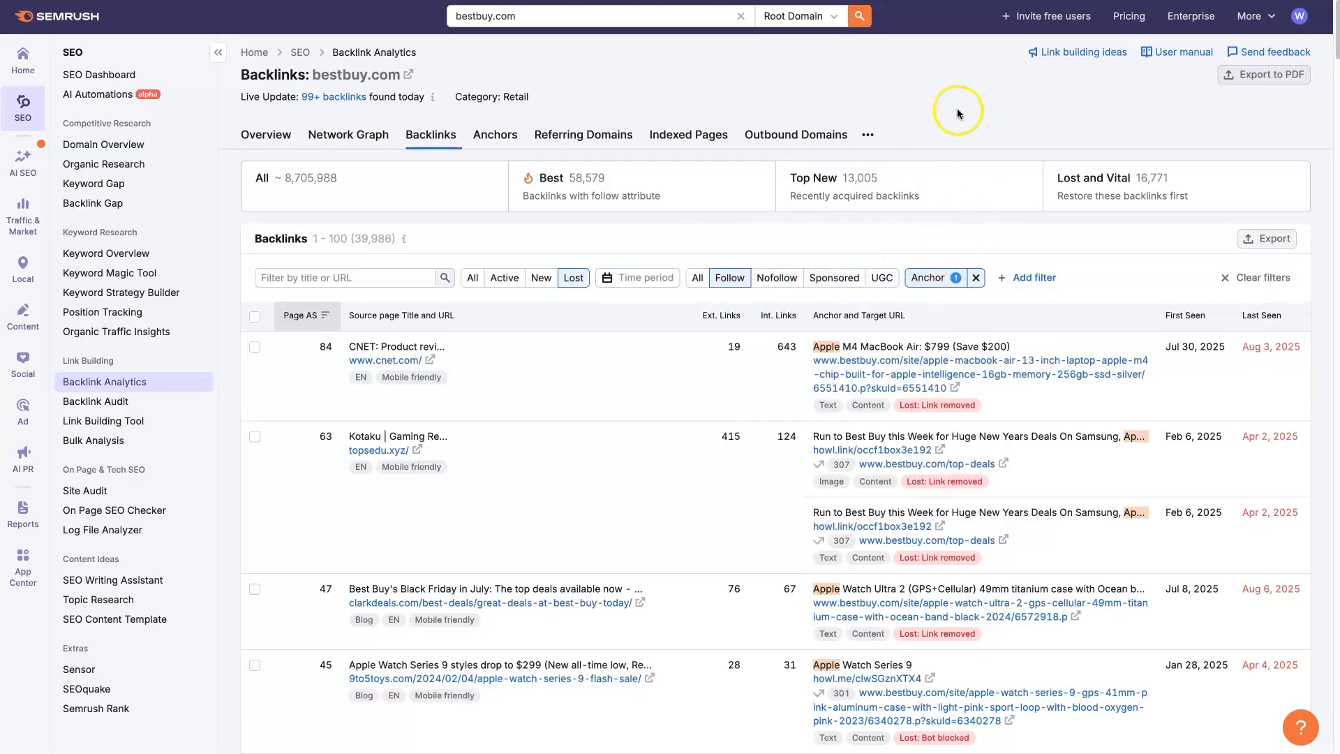
- Review the additional filter types available for the backlink list, from links per referring domain to zones by TLD, without adding one
{"action": "left_click", "coordinate": [935, 279]}
{"action": "left_click", "coordinate": [1030, 279]}
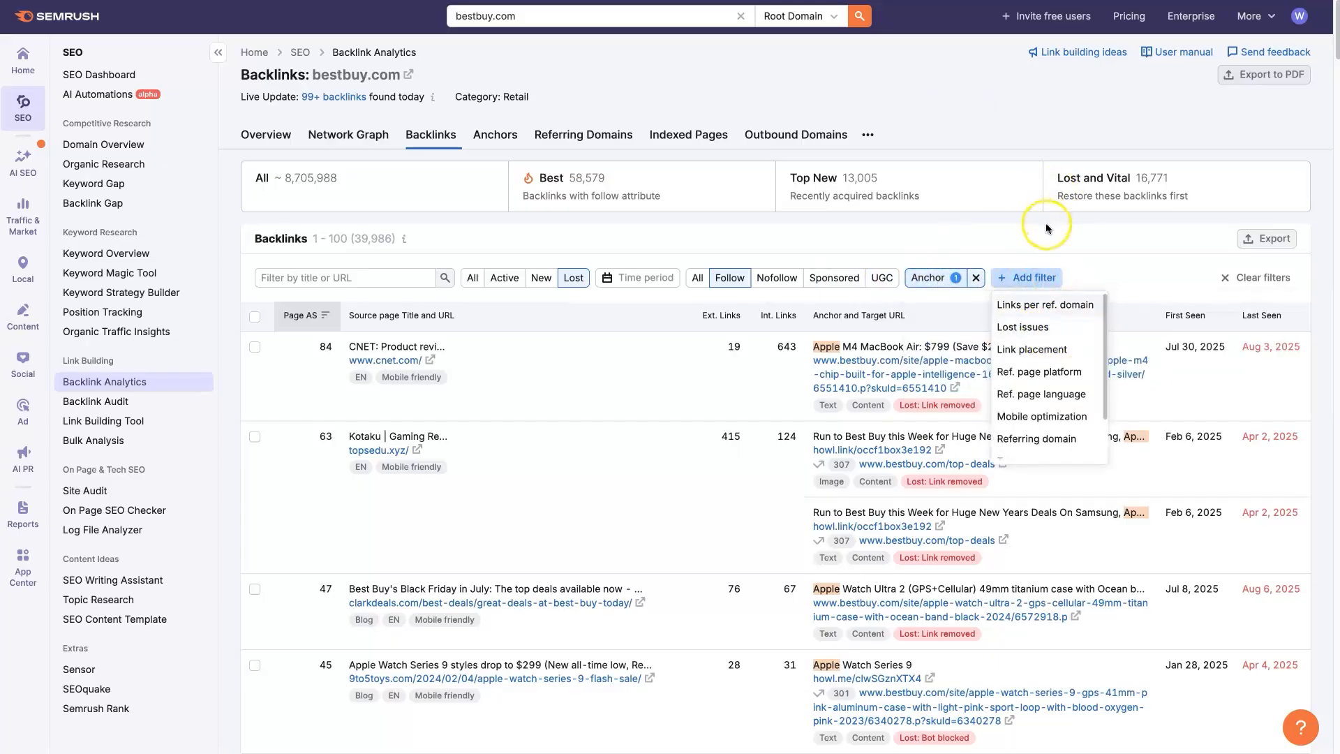
{"action": "left_click", "coordinate": [1047, 224]}
{"action": "left_click", "coordinate": [1050, 275]}
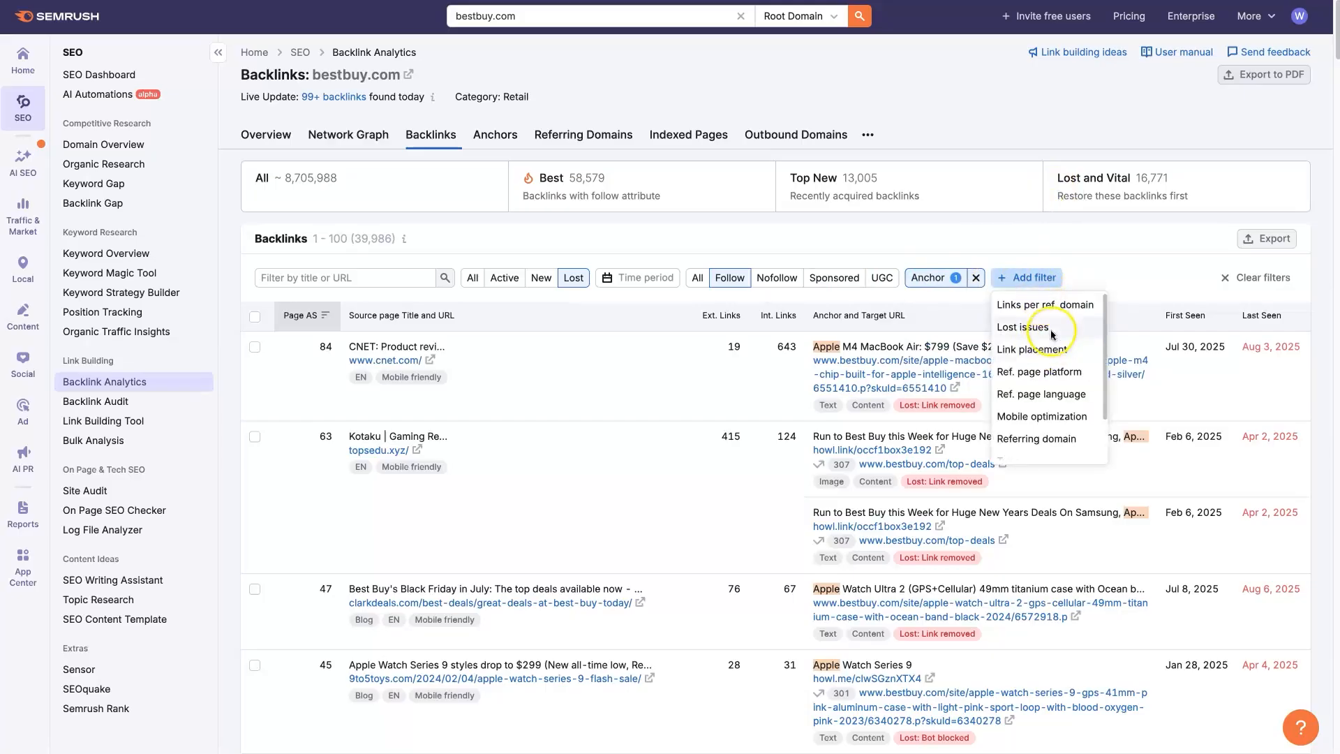
{"action": "scroll", "coordinate": [1061, 355], "scroll_direction": "down", "scroll_amount": 1}
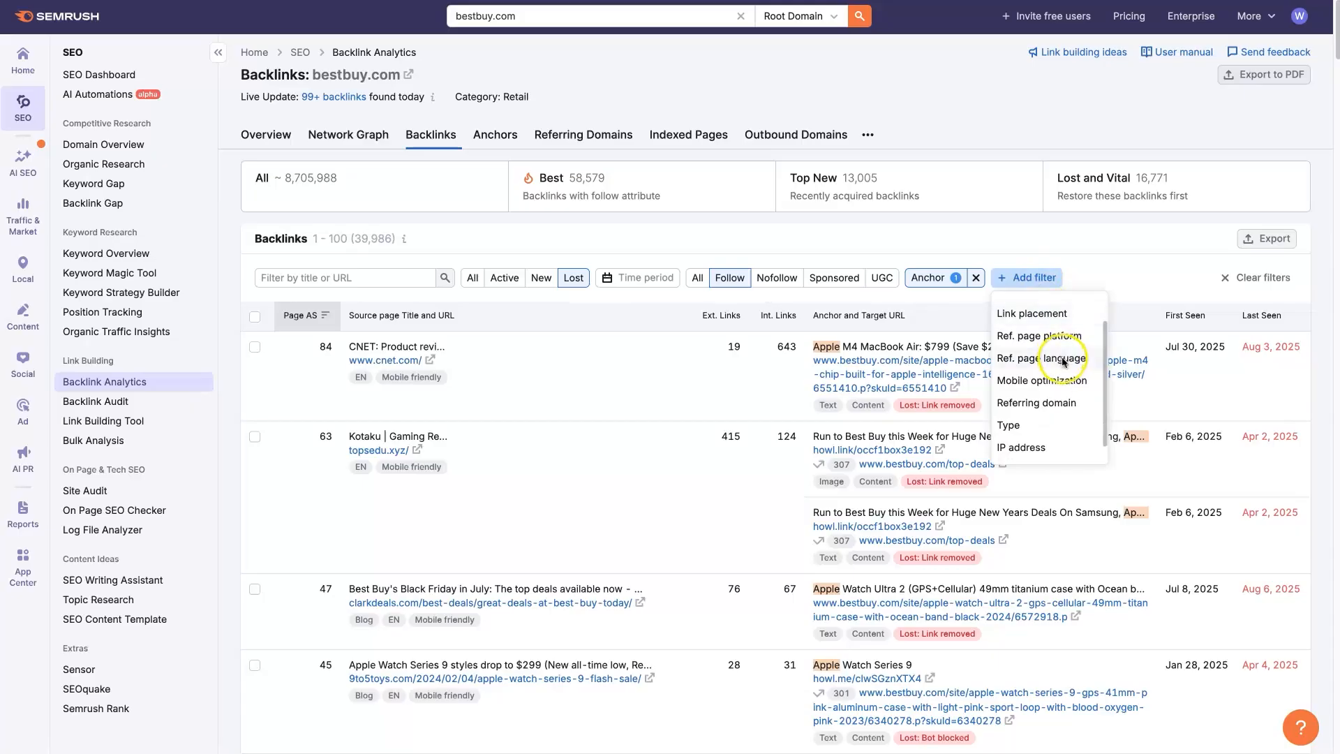
{"action": "scroll", "coordinate": [1050, 391], "scroll_direction": "down", "scroll_amount": 1}
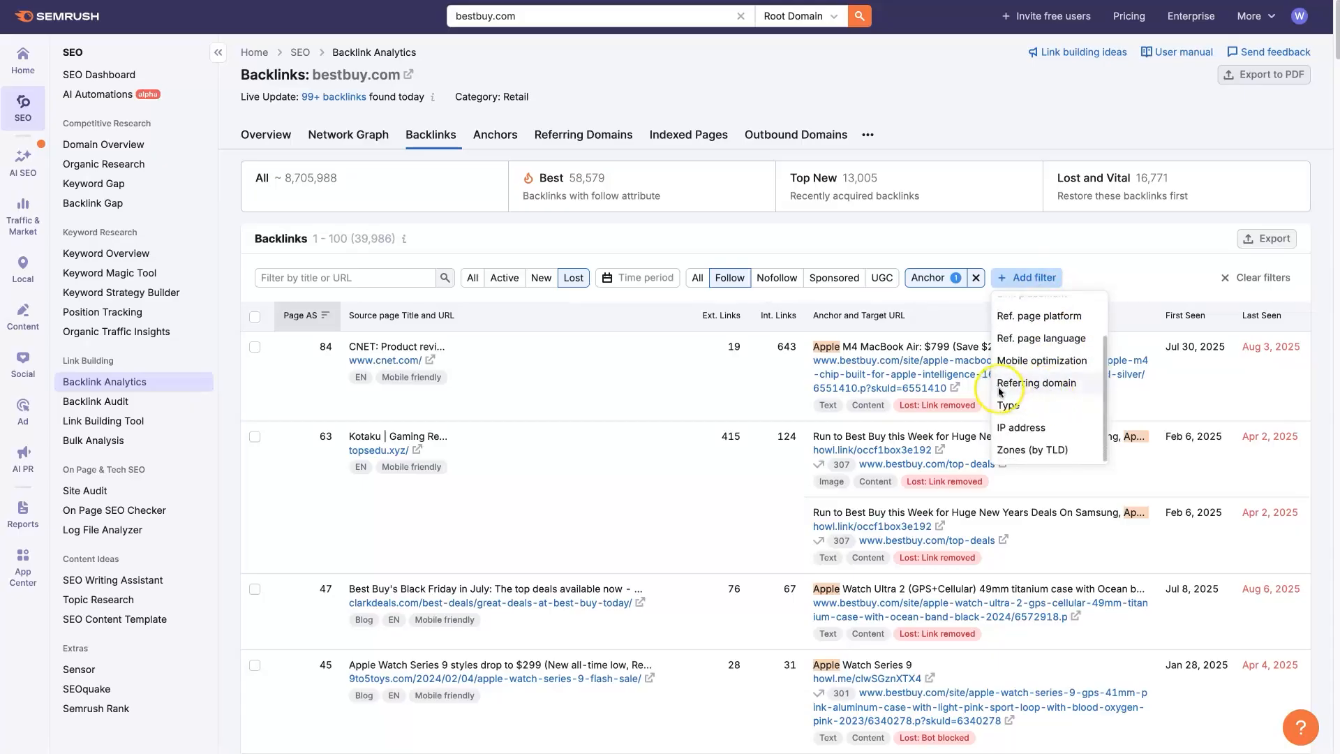
{"action": "scroll", "coordinate": [1043, 394], "scroll_direction": "down", "scroll_amount": 1}
{"action": "scroll", "coordinate": [1043, 393], "scroll_direction": "up", "scroll_amount": 1}
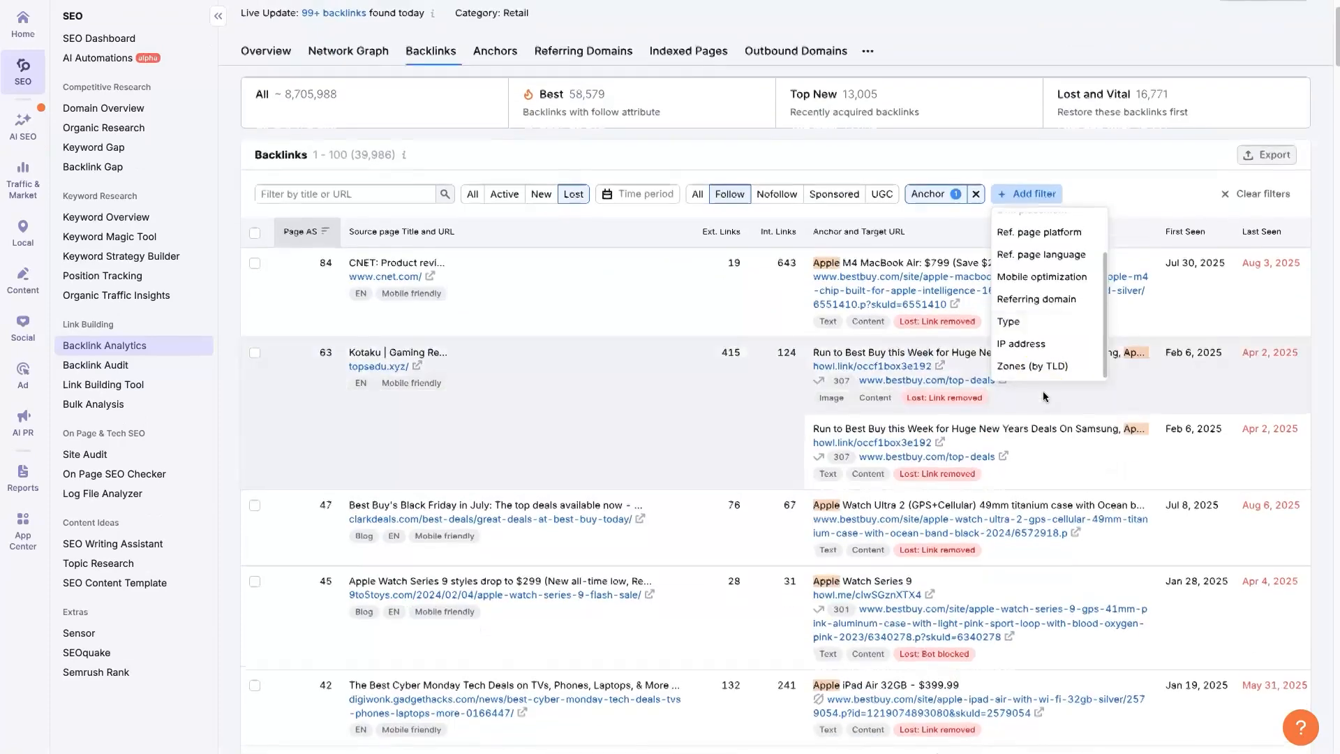
{"action": "scroll", "coordinate": [1037, 352], "scroll_direction": "up", "scroll_amount": 2}
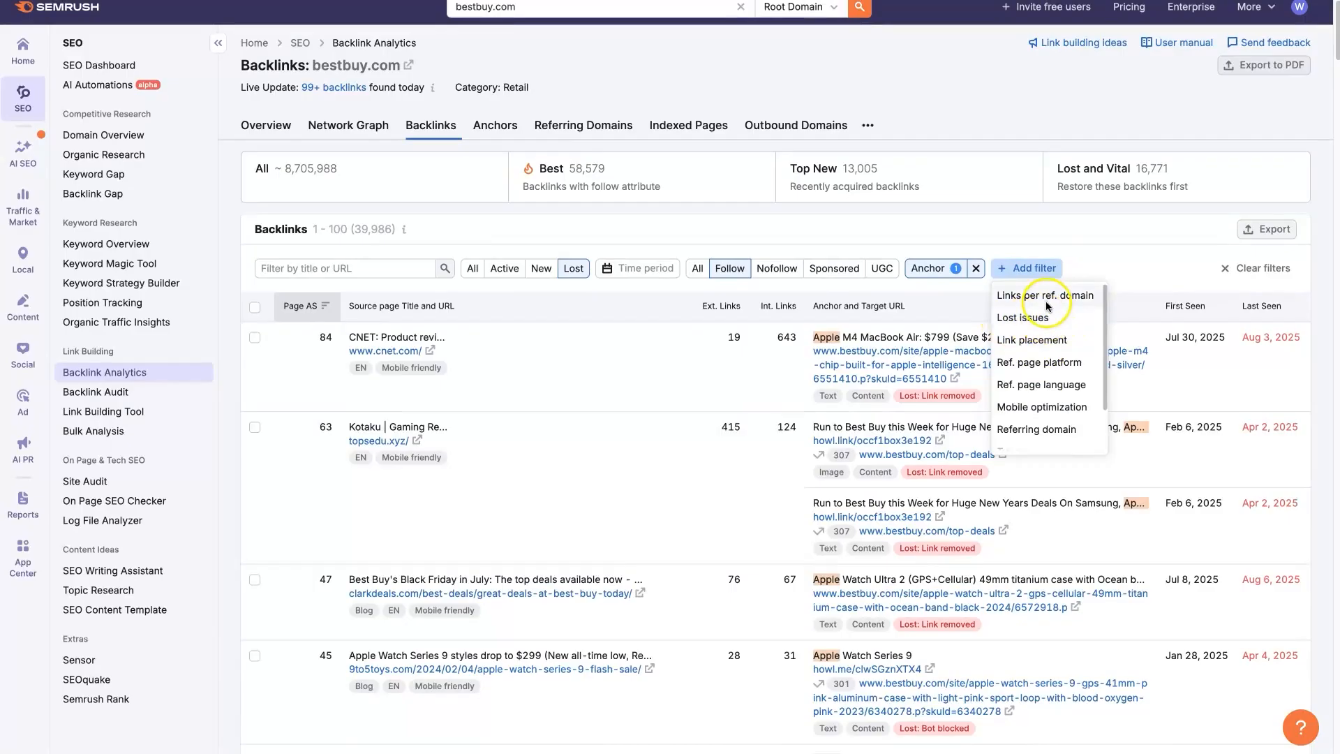
{"action": "left_click", "coordinate": [986, 106]}
{"action": "scroll", "coordinate": [986, 103], "scroll_direction": "up", "scroll_amount": 1}
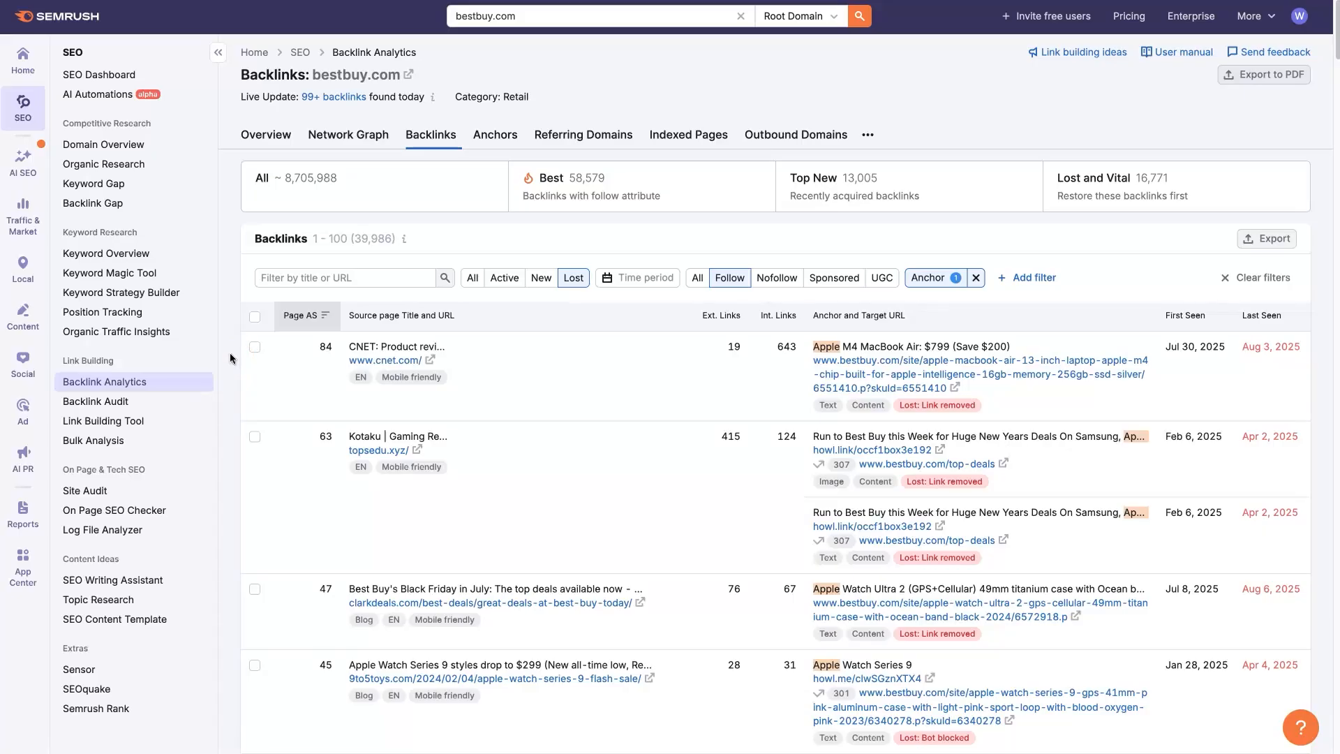
{"action": "left_click", "coordinate": [238, 391]}
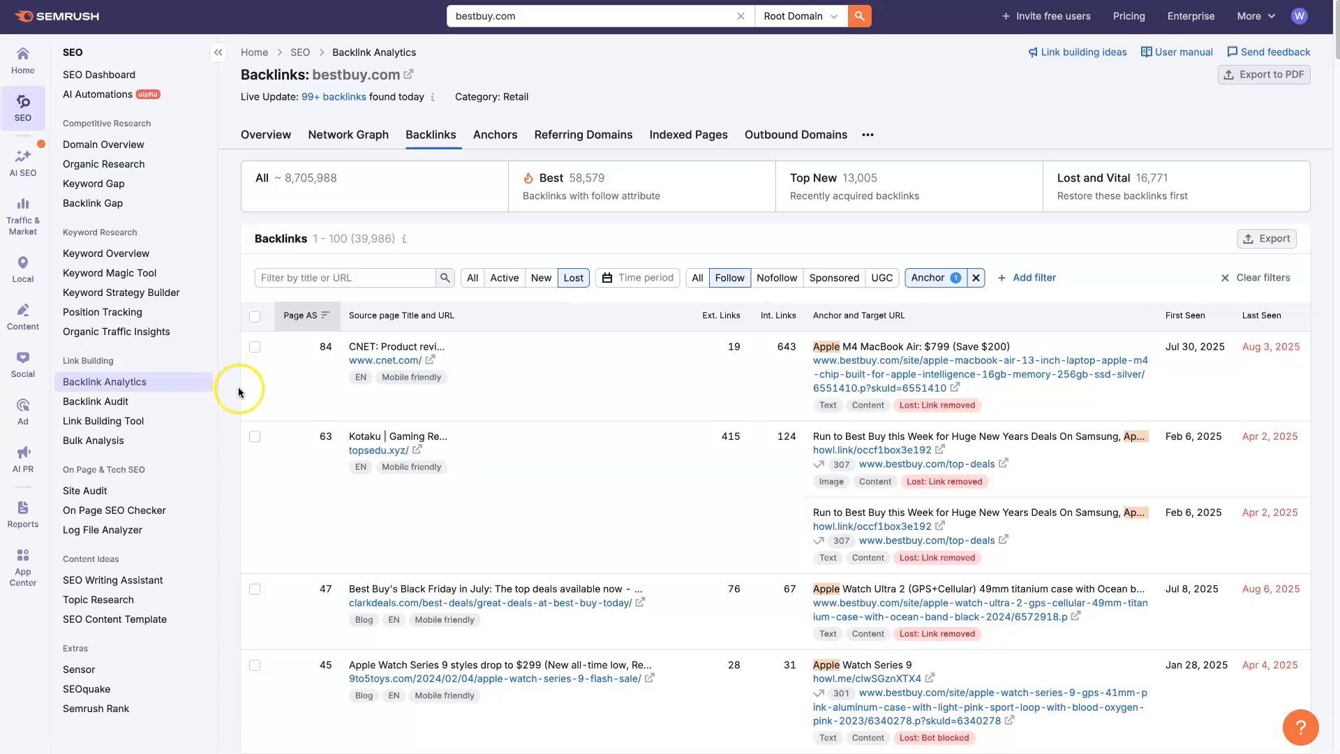